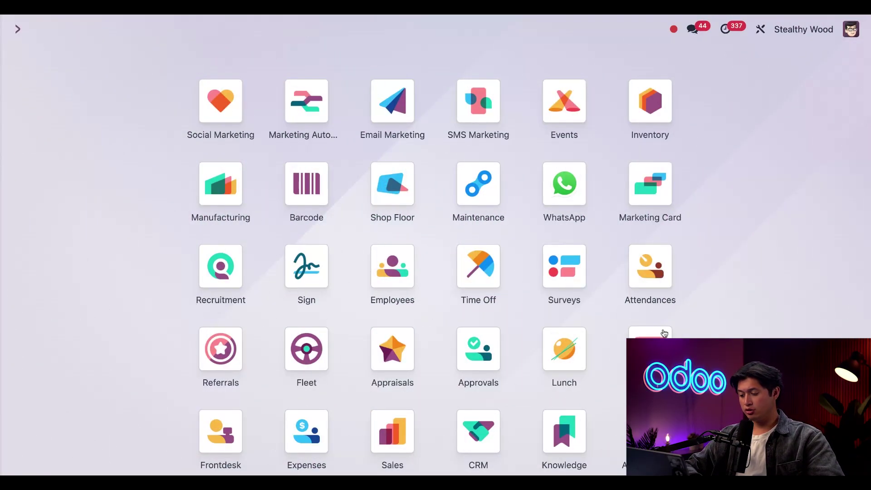
Step: Activate developer mode from the Developer Tools section of the general Settings
scroll(221, 423, down, 5)
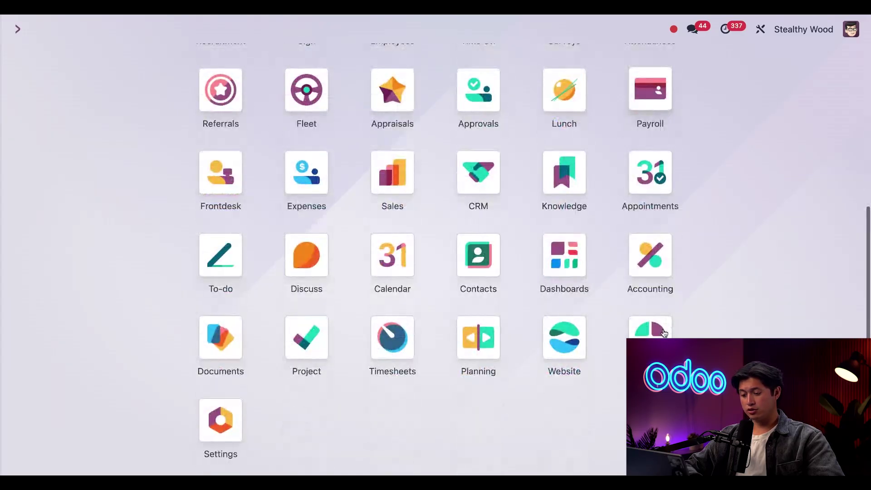
click(221, 423)
scroll(493, 277, down, 20)
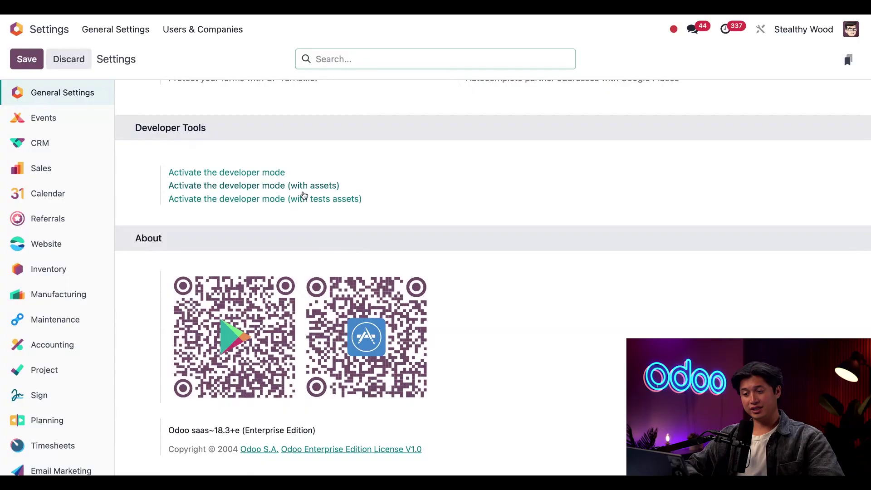
click(261, 172)
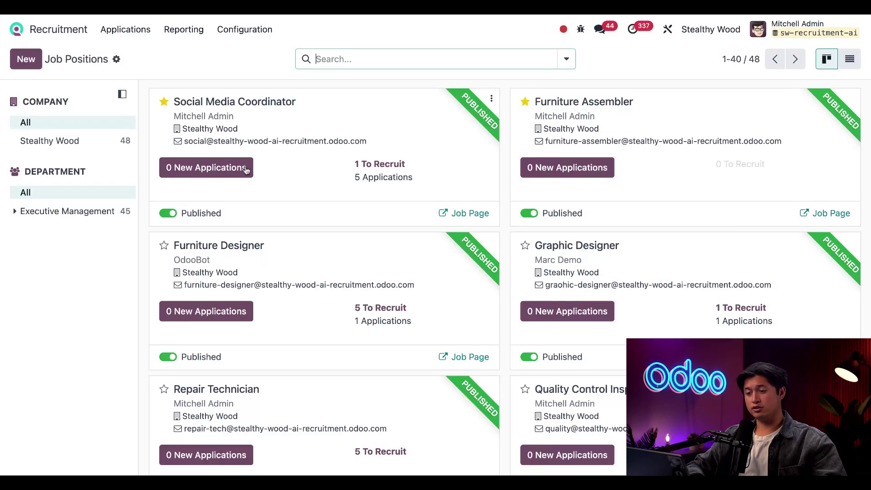
Step: Open a Social Media Coordinator applicant's form and launch Studio to customize it
click(205, 169)
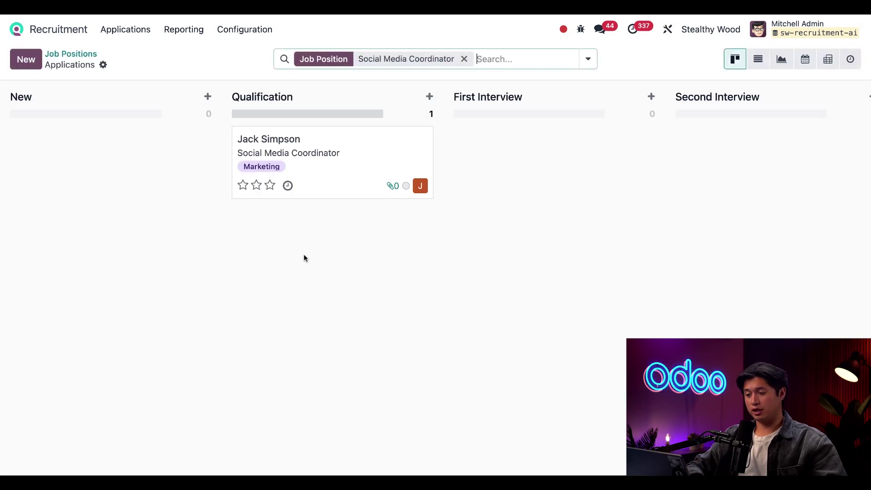
click(329, 176)
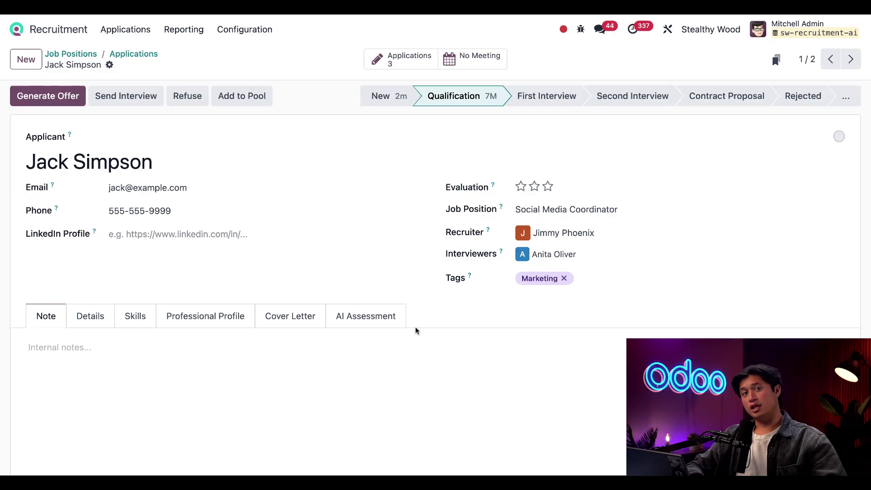
click(667, 29)
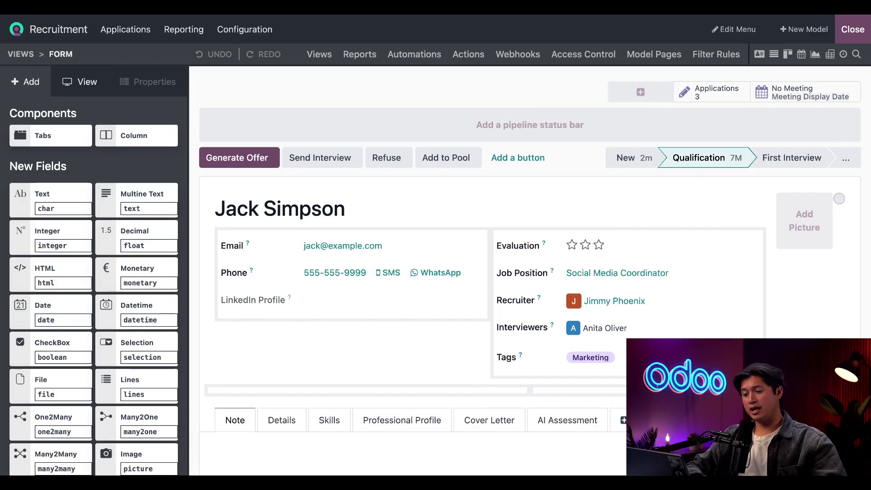
Step: Add a many2one field related to the Country model in the Details page's Applicant section
scroll(607, 234, down, 5)
click(386, 302)
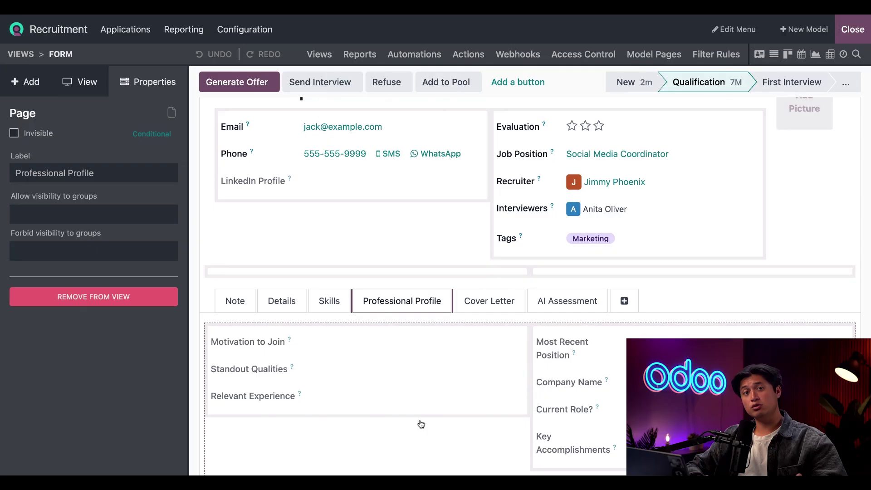
click(282, 301)
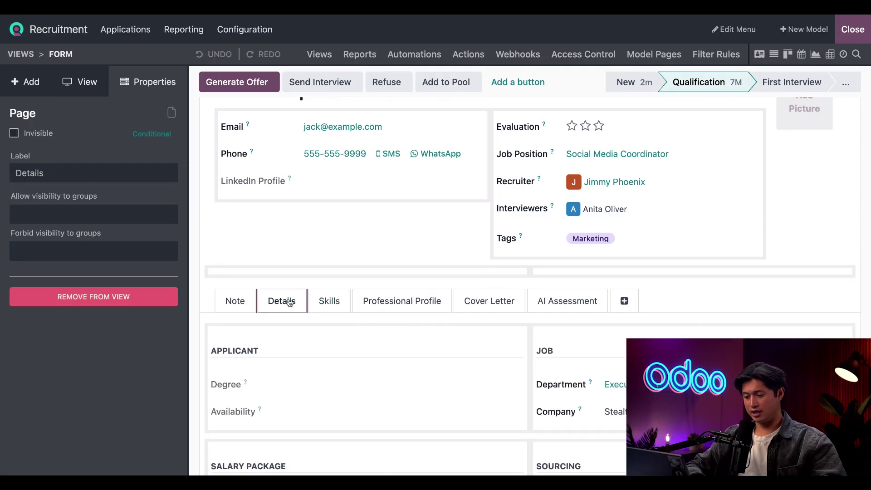
scroll(326, 362, down, 3)
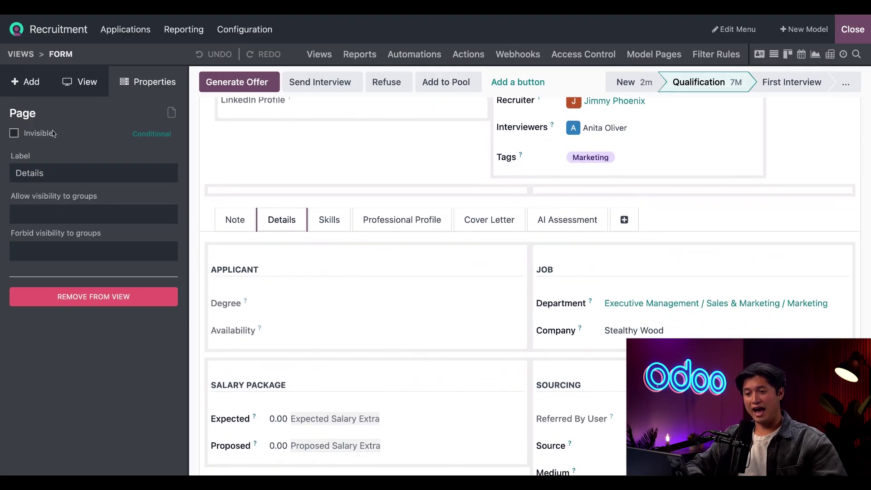
click(28, 82)
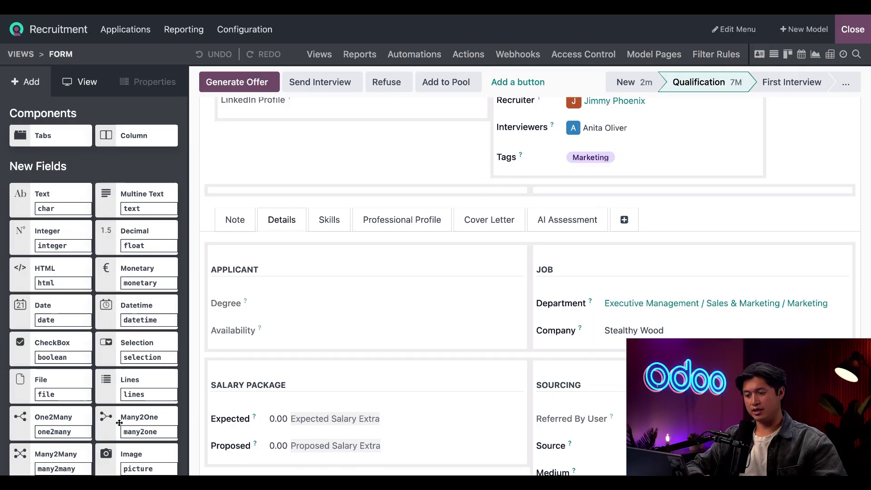
drag(119, 424, 226, 326)
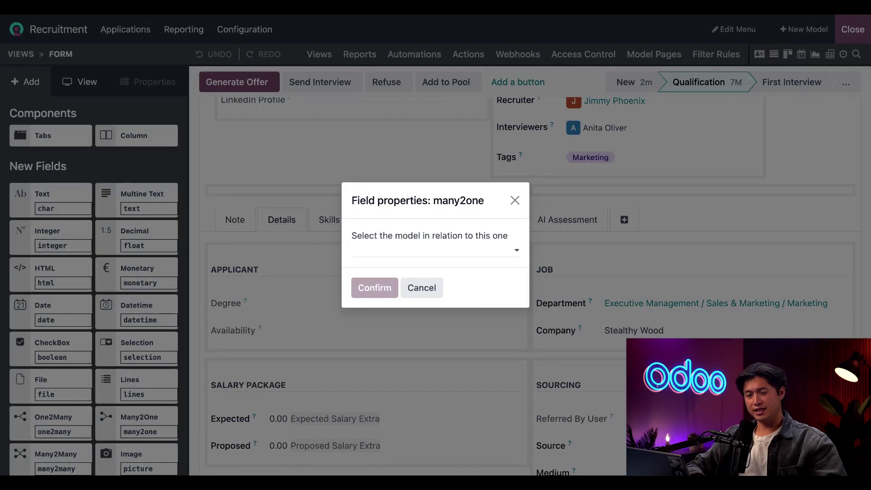
click(413, 250)
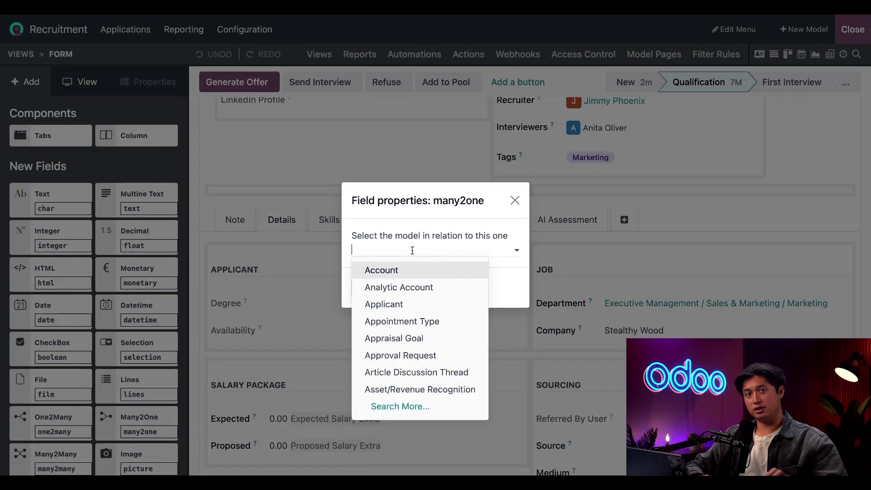
text(country)
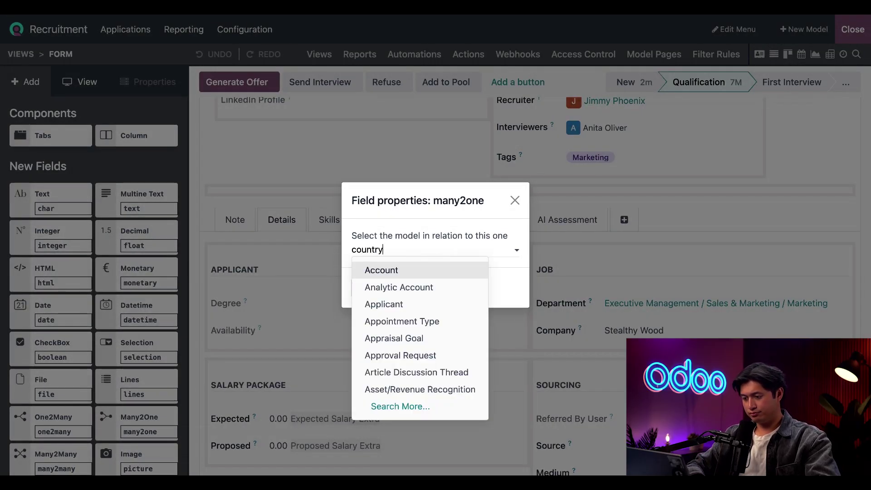
click(403, 271)
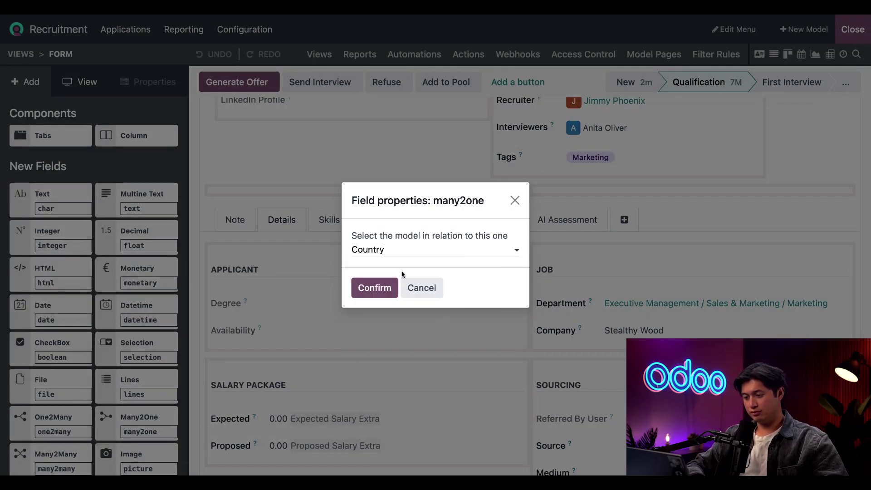
click(375, 290)
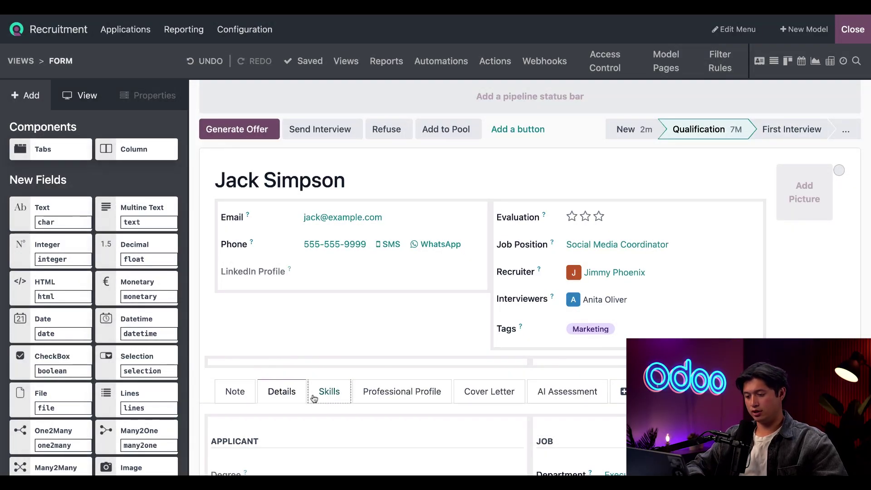
Step: Relabel the new many2one field 'Country of Residence'
click(290, 395)
scroll(291, 396, down, 3)
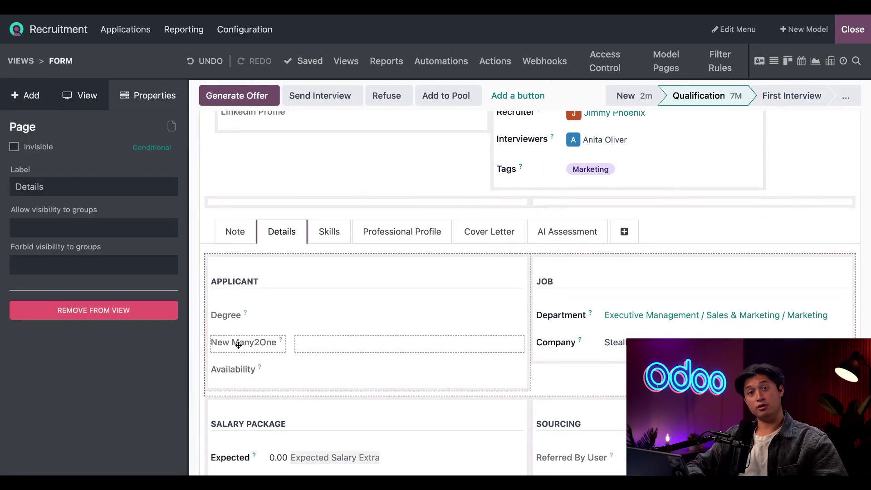
click(239, 345)
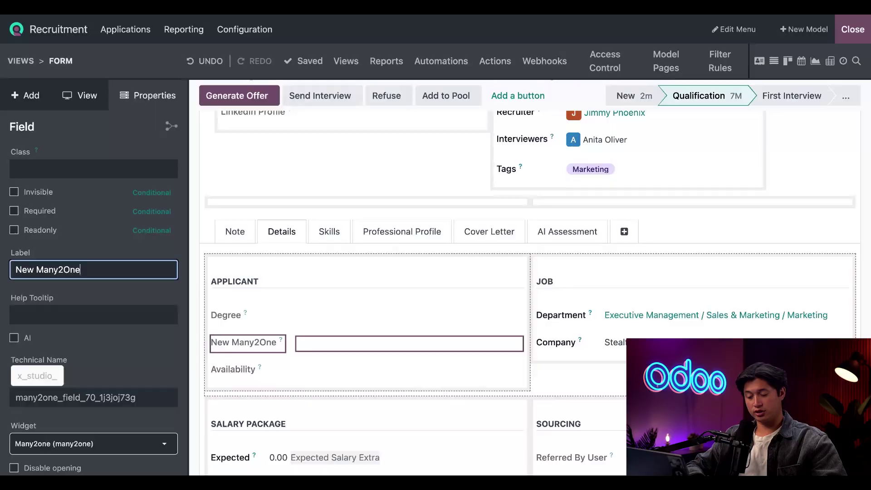
triple_click(104, 269)
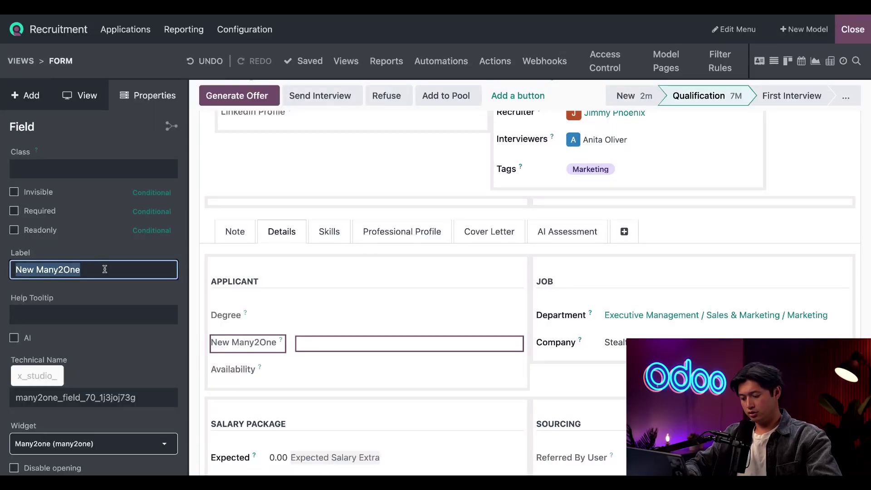
text(Country of)
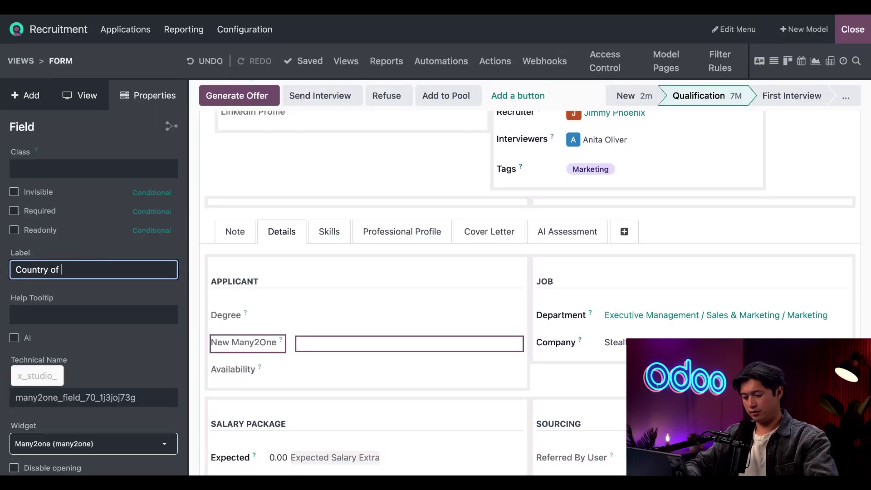
text( Residence)
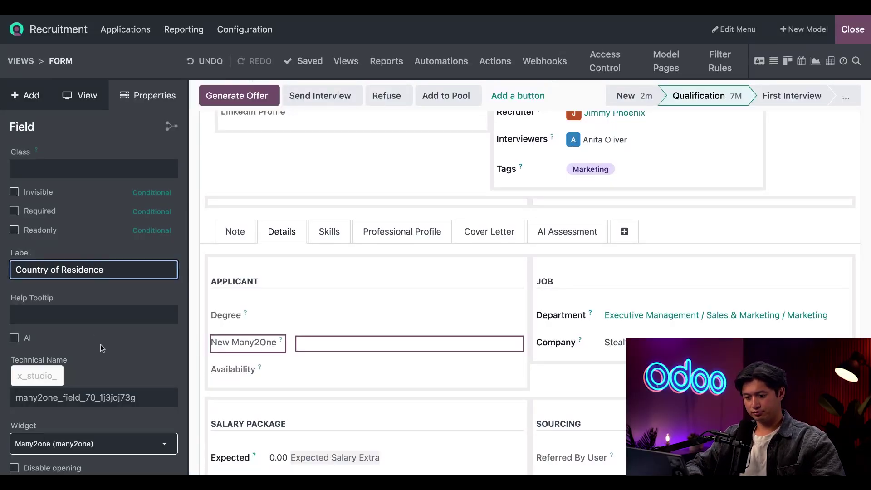
click(135, 369)
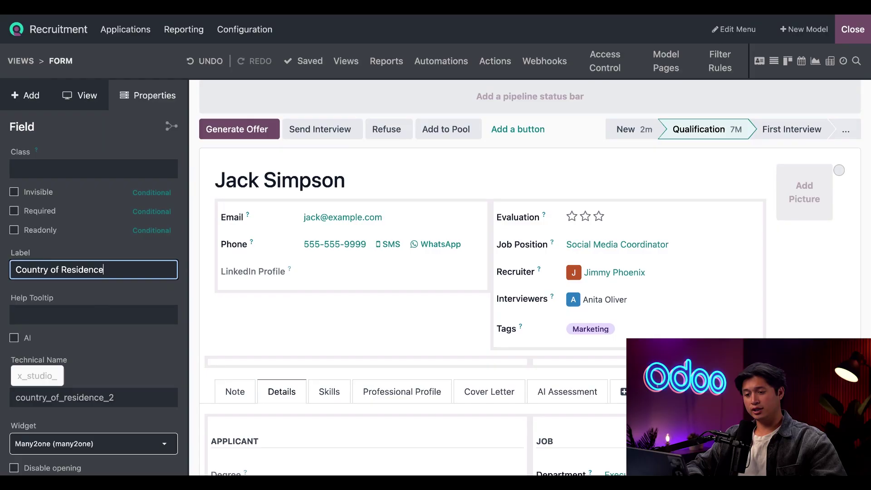
Step: Add a selection field with values Yes and No to the Applicant section
click(25, 95)
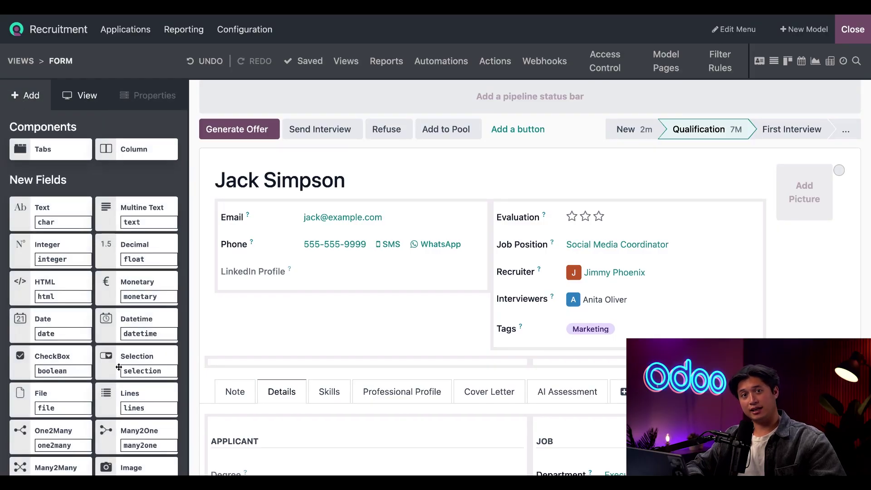
drag(120, 364, 121, 363)
scroll(233, 431, down, 2)
scroll(232, 431, down, 2)
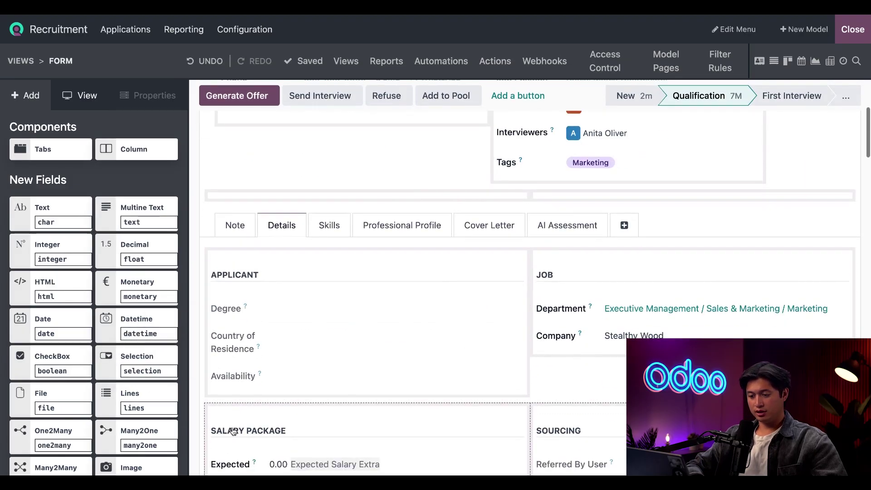
drag(118, 371, 272, 376)
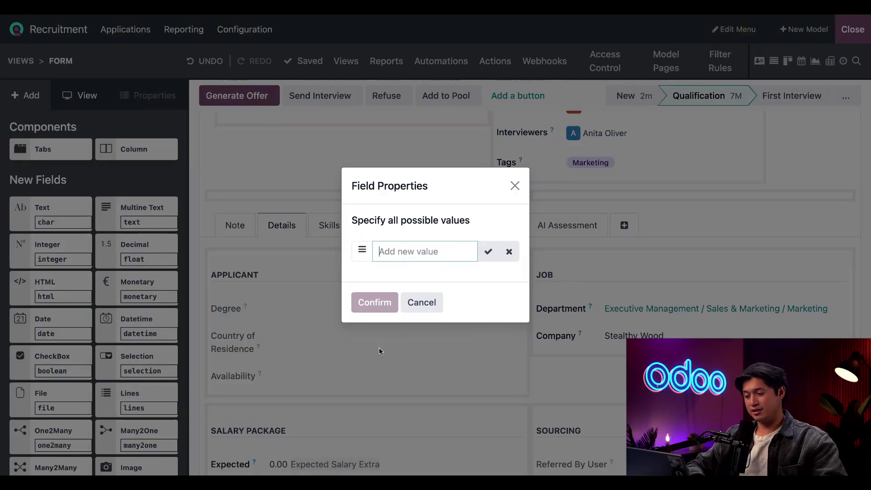
text(Yes)
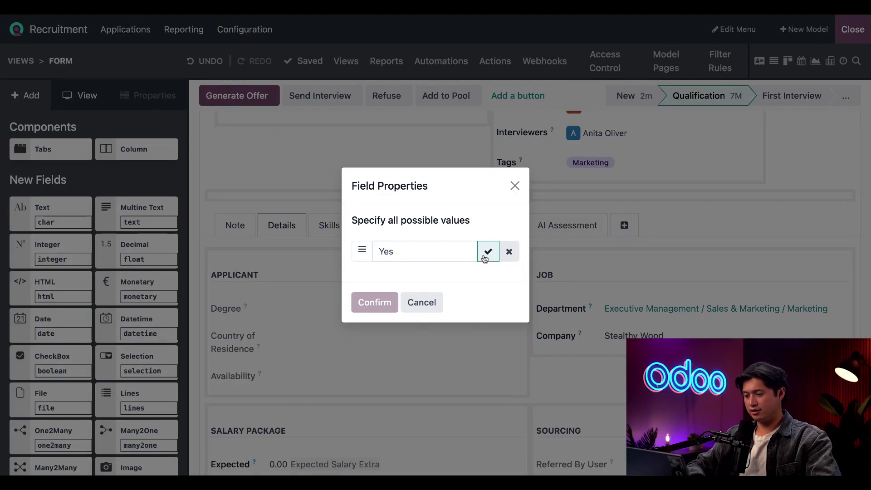
click(487, 252)
click(400, 263)
text(No)
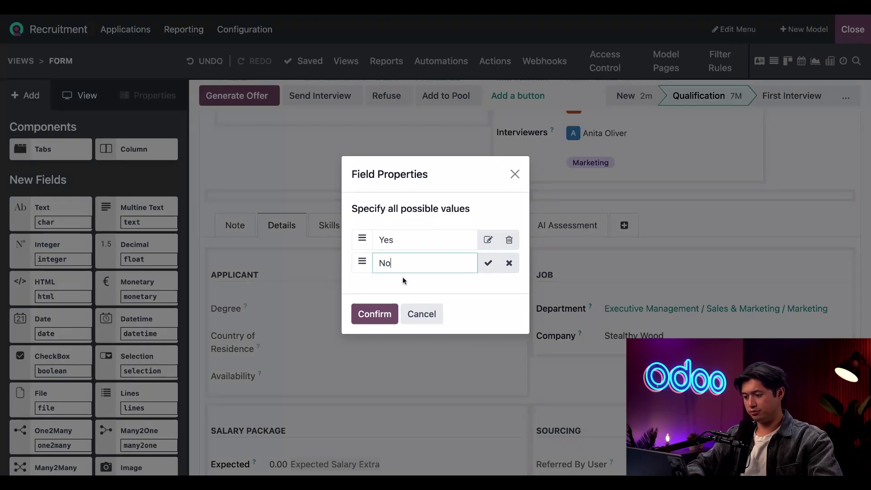
click(371, 319)
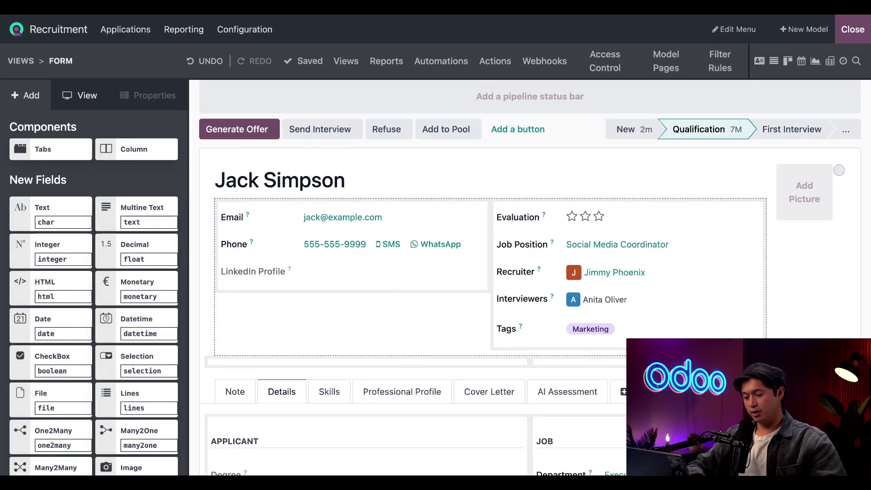
Step: Relabel the new selection field 'Need Sponsorship?'
scroll(274, 348, down, 4)
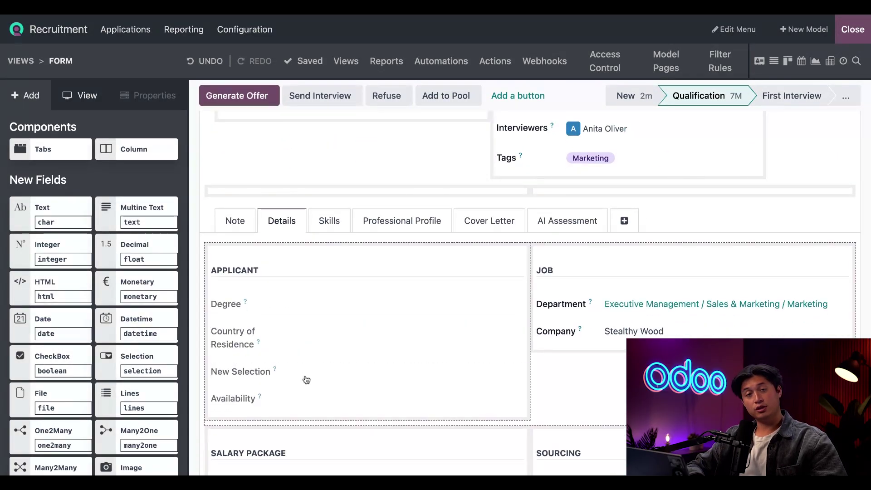
click(254, 374)
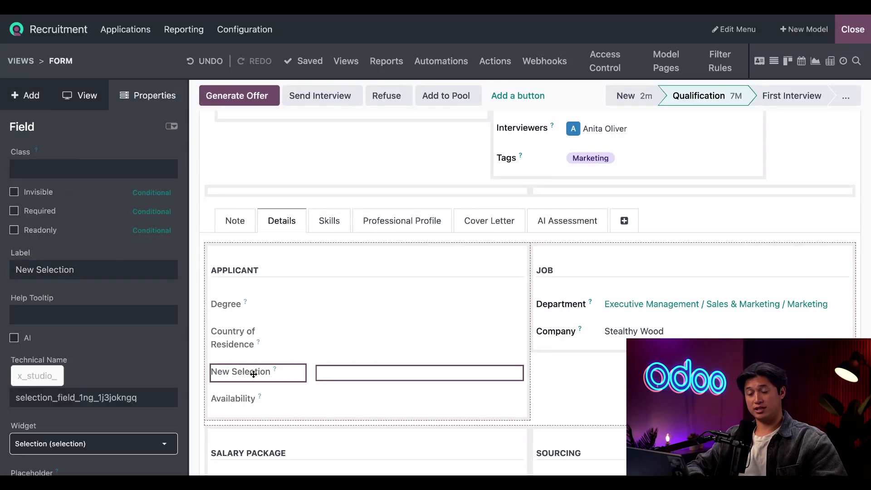
triple_click(120, 271)
text(Nee)
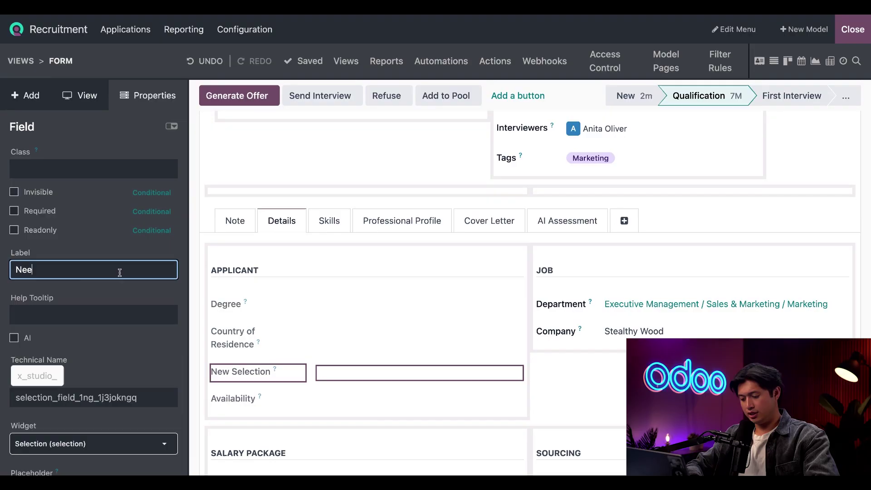
text(d Spons)
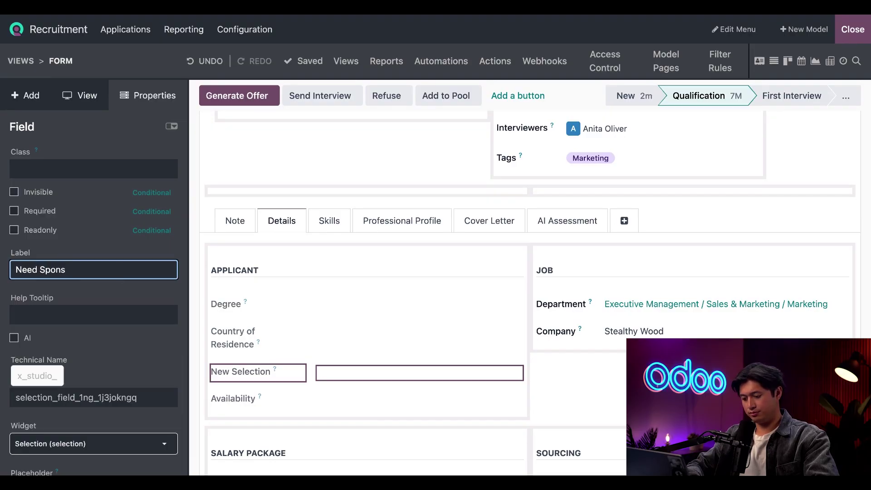
text(orship?)
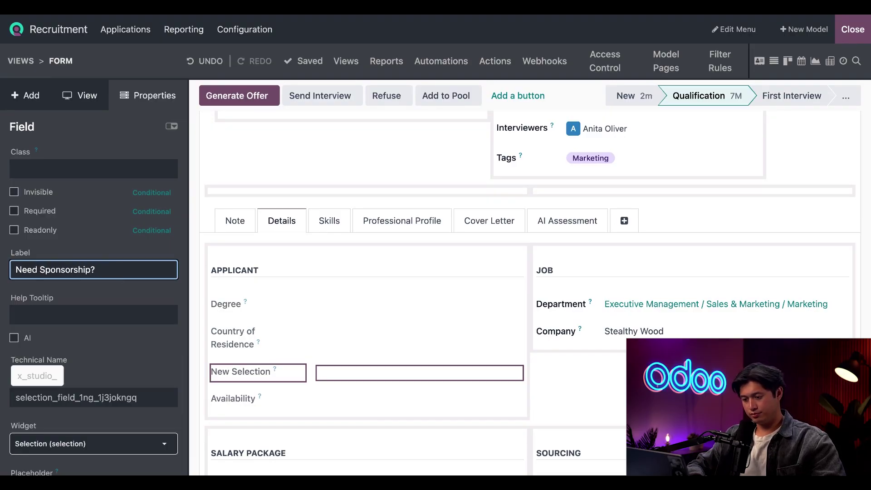
key(Return)
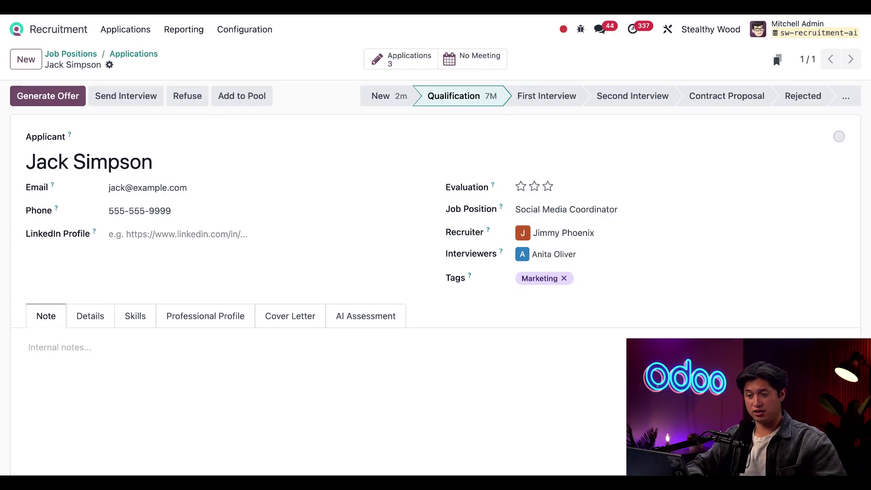
Step: Return to Job Positions and open the Carpenter job's public Job Page
click(69, 54)
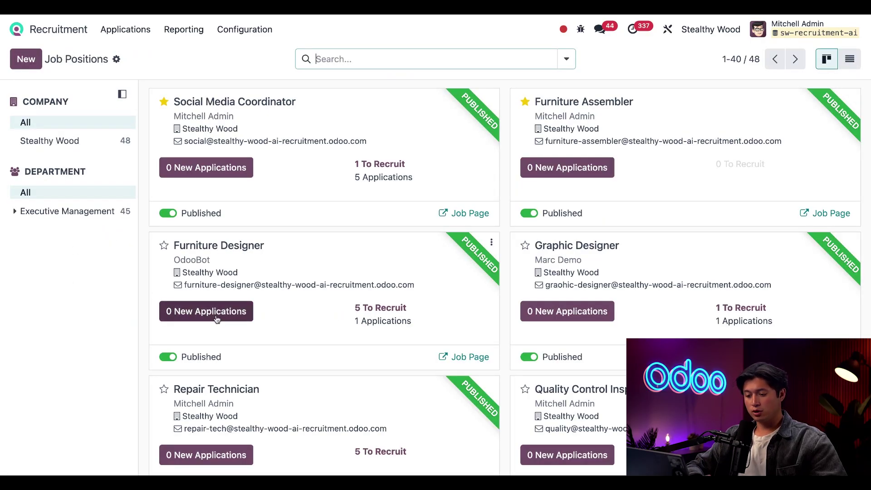
scroll(218, 317, down, 4)
scroll(217, 319, down, 1)
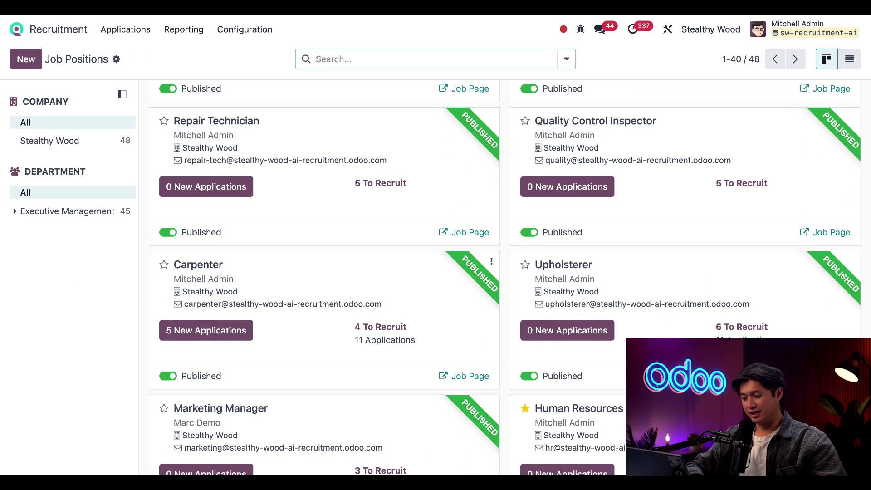
click(472, 381)
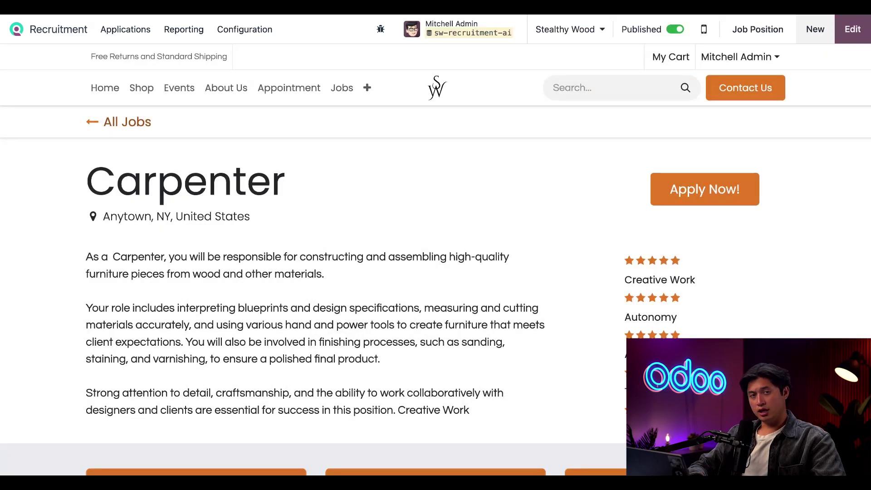
Step: Open the Carpenter Apply Now form and switch the page into website edit mode
click(708, 189)
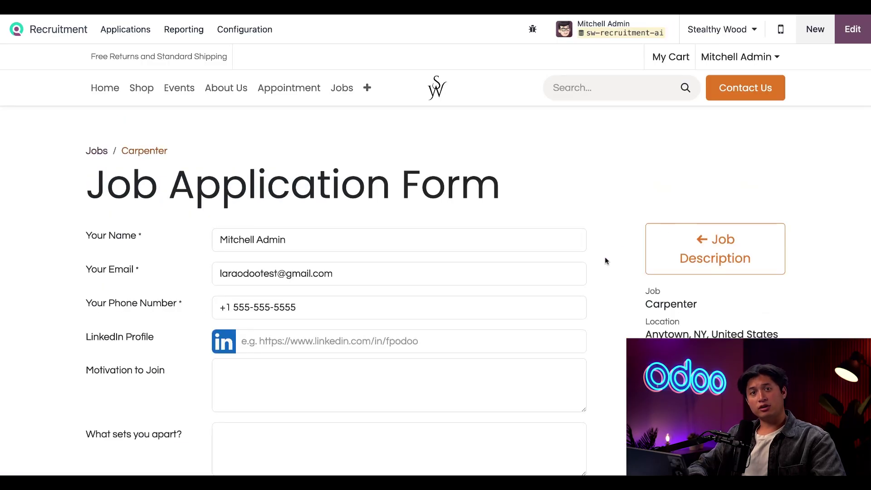
click(850, 35)
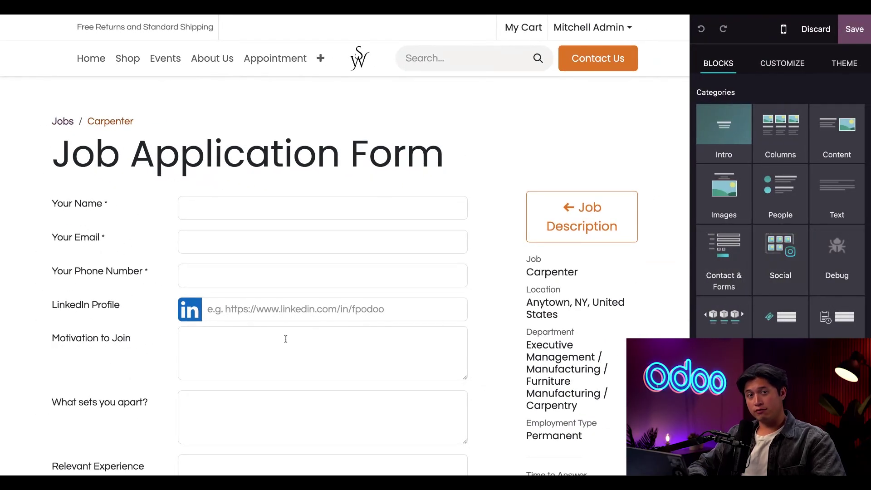
scroll(238, 353, down, 10)
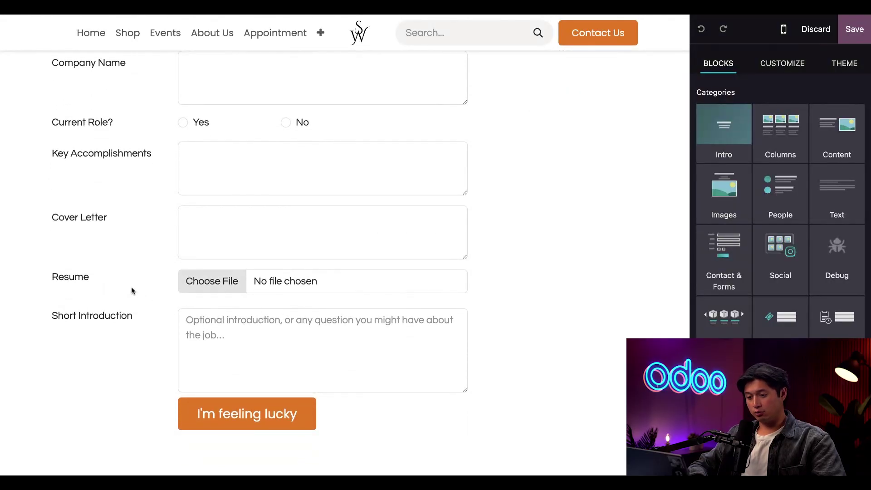
Step: Add a Country field to the application form, labelled 'Country of Residence'
click(102, 277)
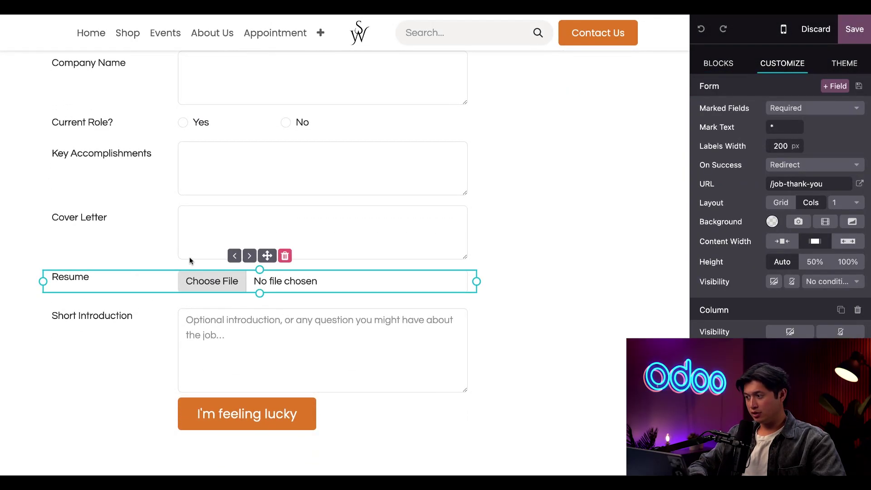
click(835, 86)
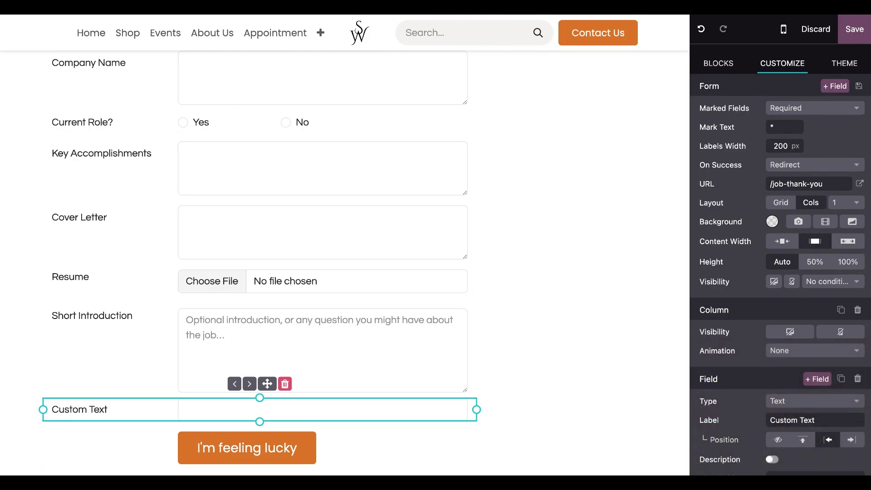
scroll(803, 381, down, 3)
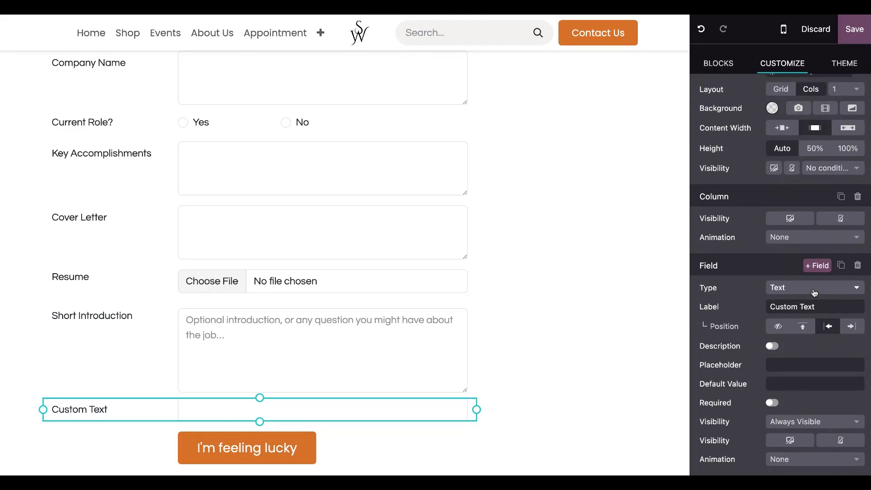
click(814, 292)
scroll(789, 423, down, 8)
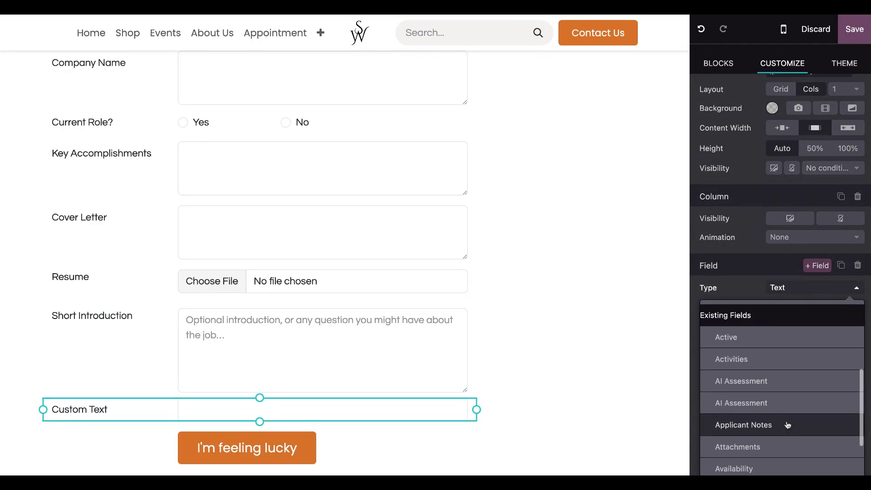
scroll(774, 411, down, 3)
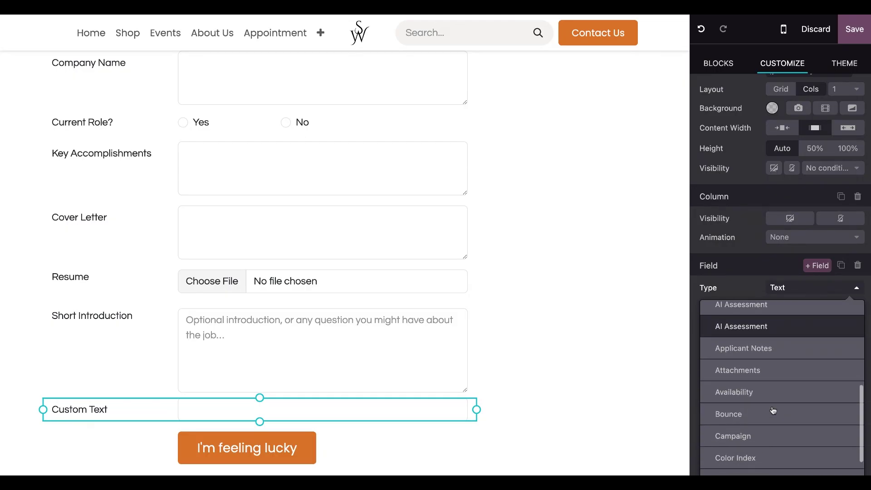
scroll(774, 411, down, 5)
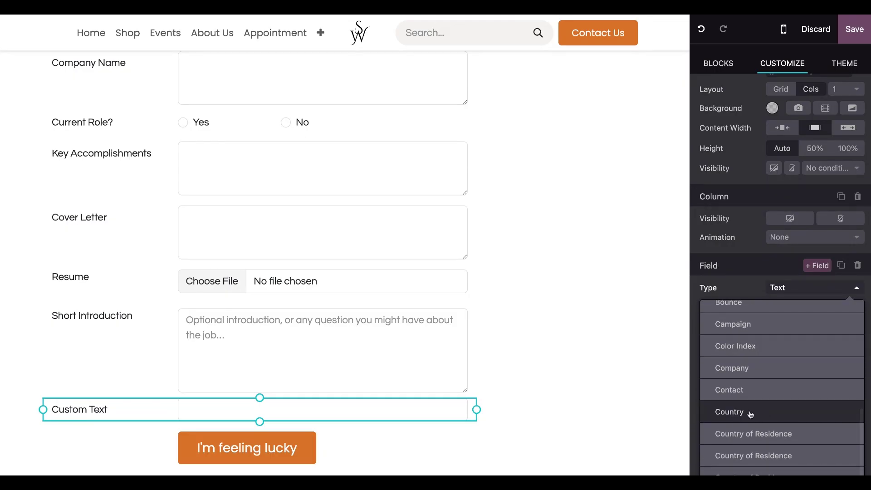
click(751, 414)
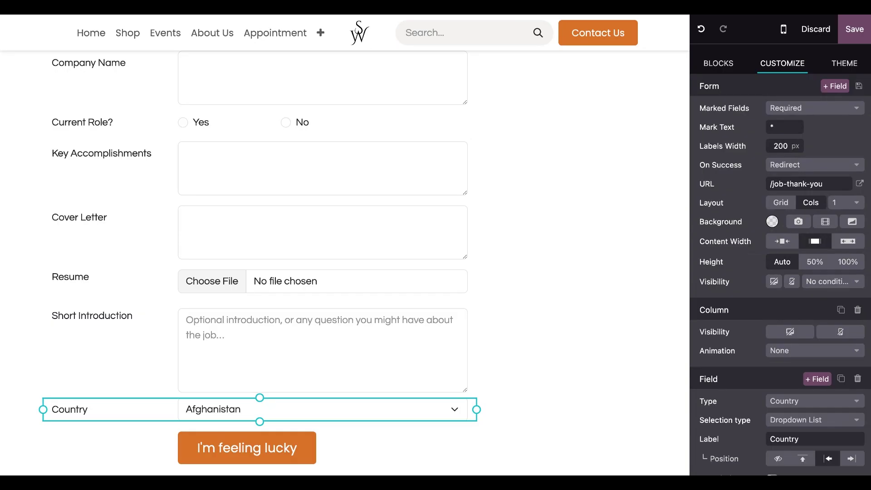
click(812, 441)
text(of Residence)
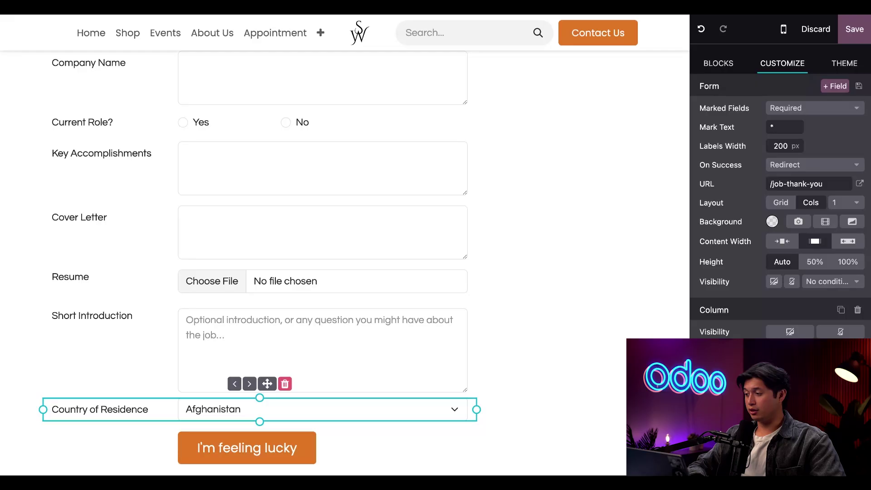
Step: Add a form field linked to the existing Need Sponsorship? field
click(838, 86)
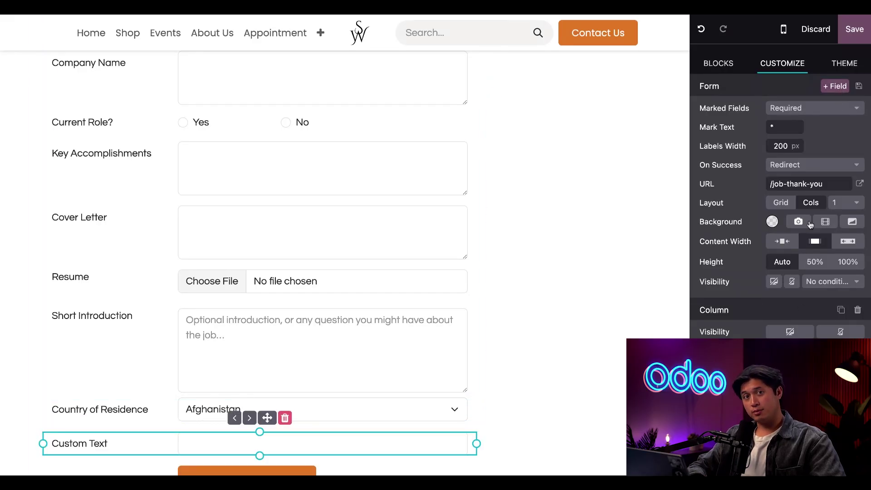
scroll(808, 255, down, 3)
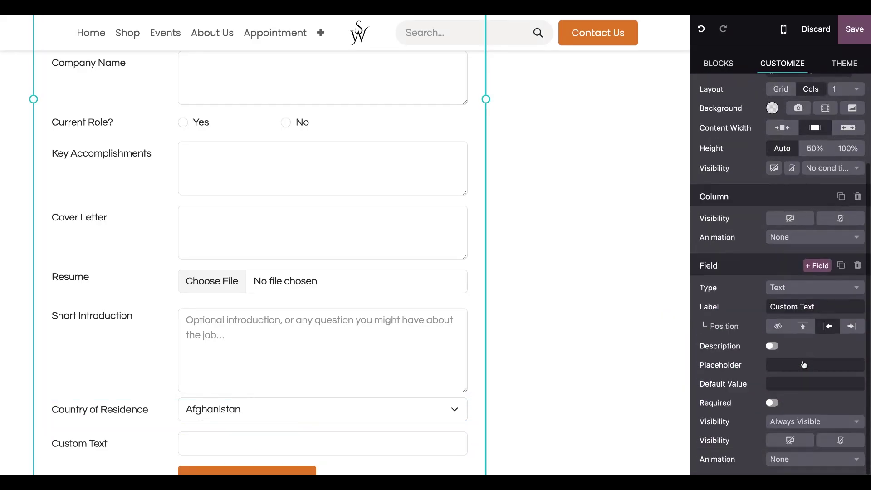
click(805, 291)
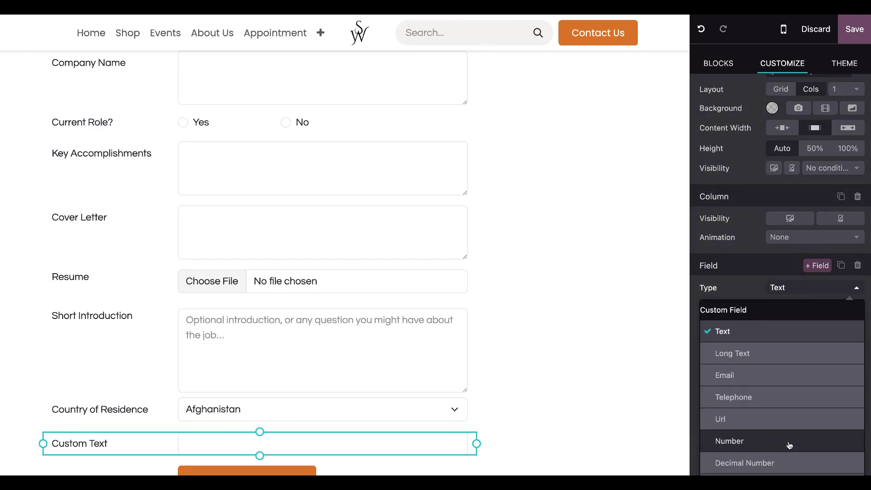
scroll(790, 445, down, 5)
scroll(781, 449, down, 10)
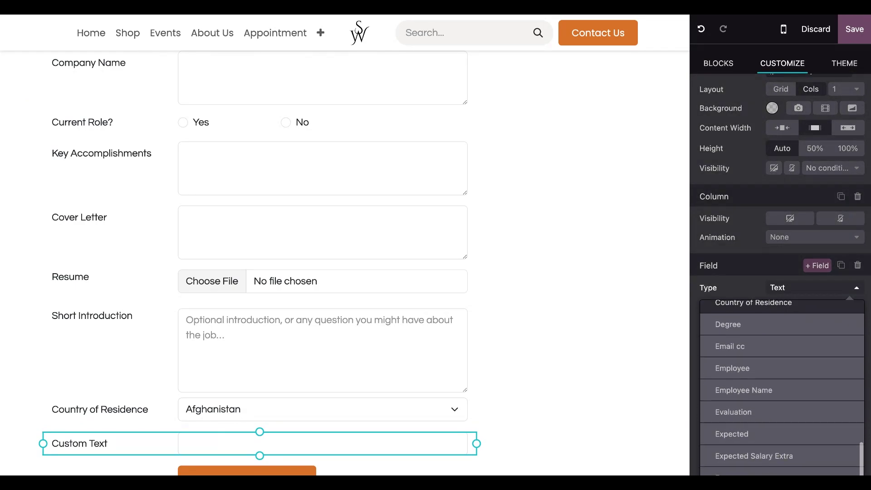
scroll(813, 409, down, 3)
click(799, 409)
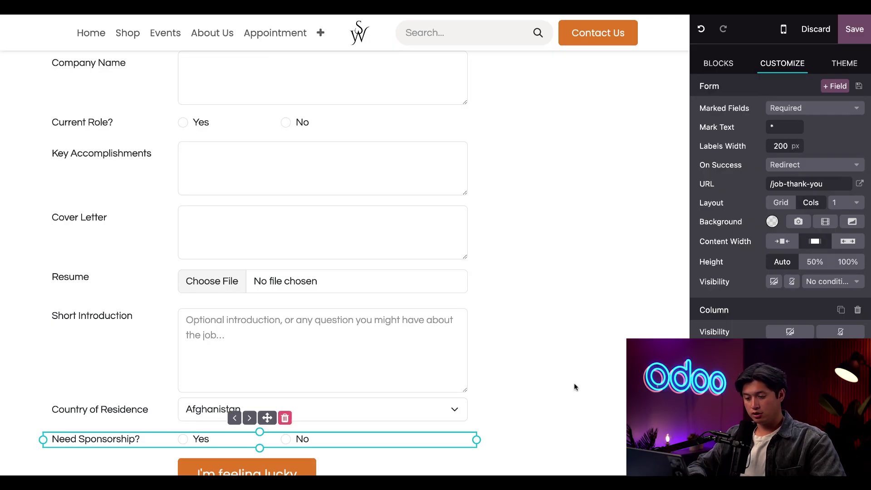
Step: Move Country of Residence, then Need Sponsorship?, directly under Resume and save the form
click(137, 400)
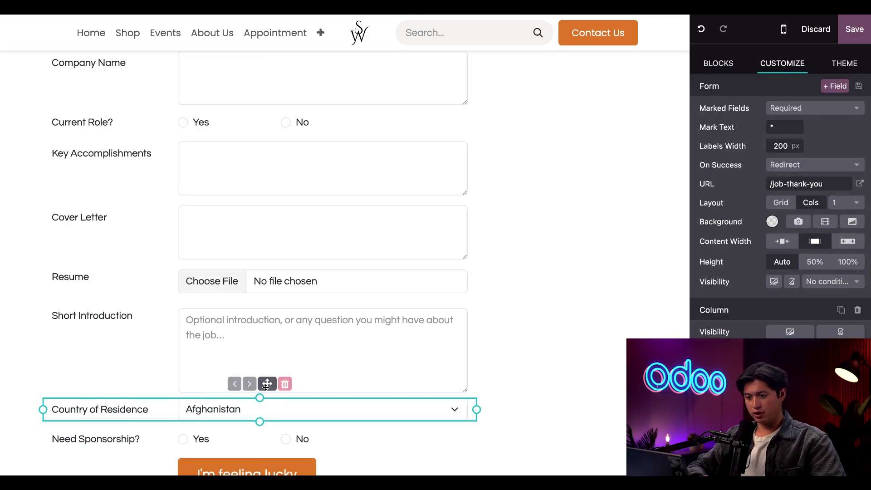
drag(267, 385, 259, 297)
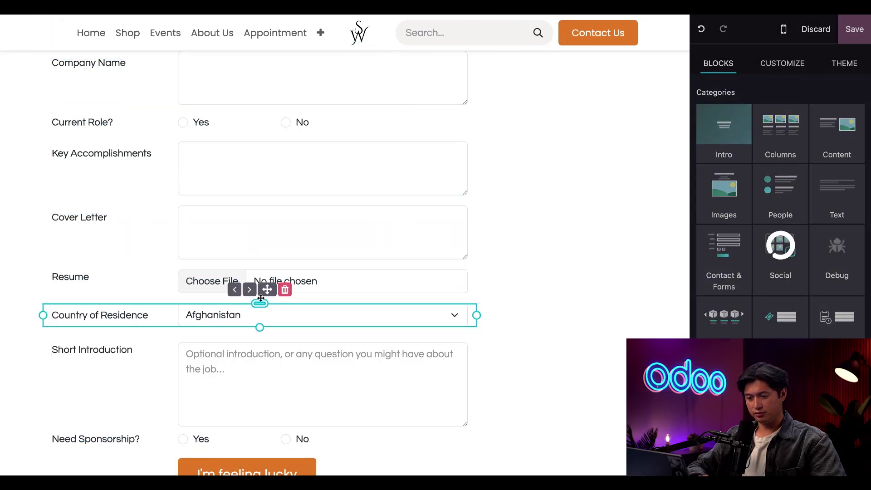
scroll(265, 314, down, 3)
click(127, 290)
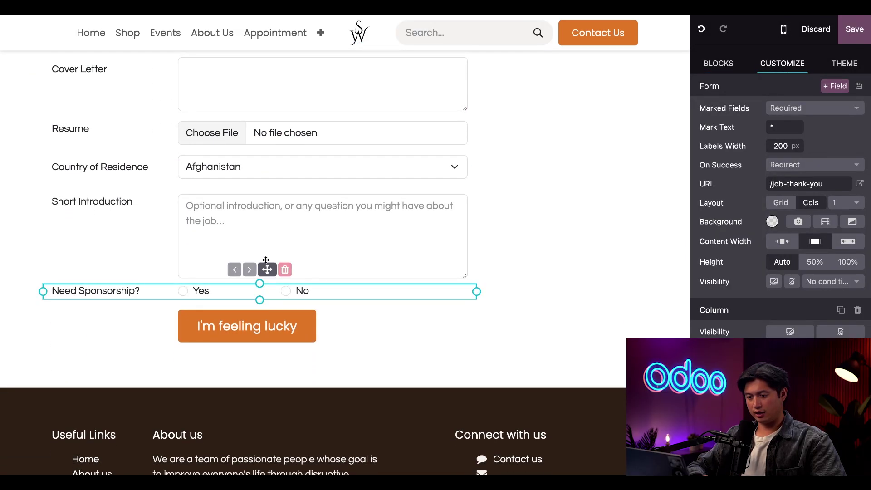
drag(266, 270, 261, 196)
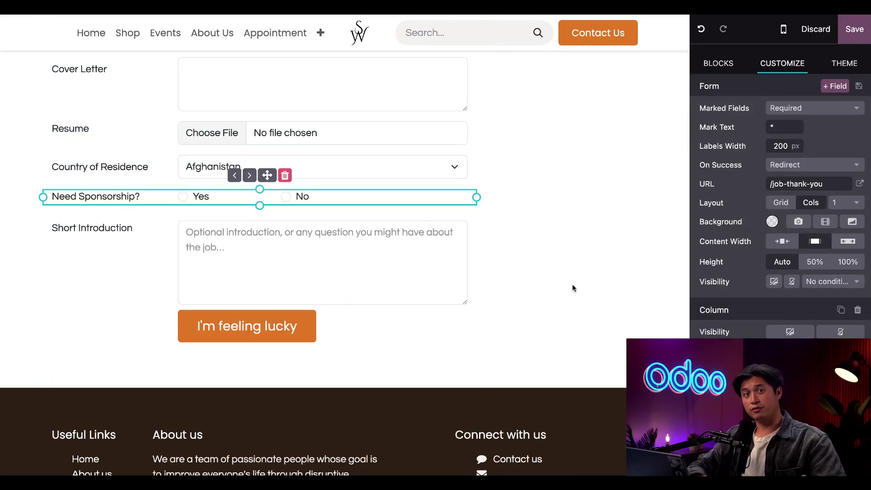
click(855, 30)
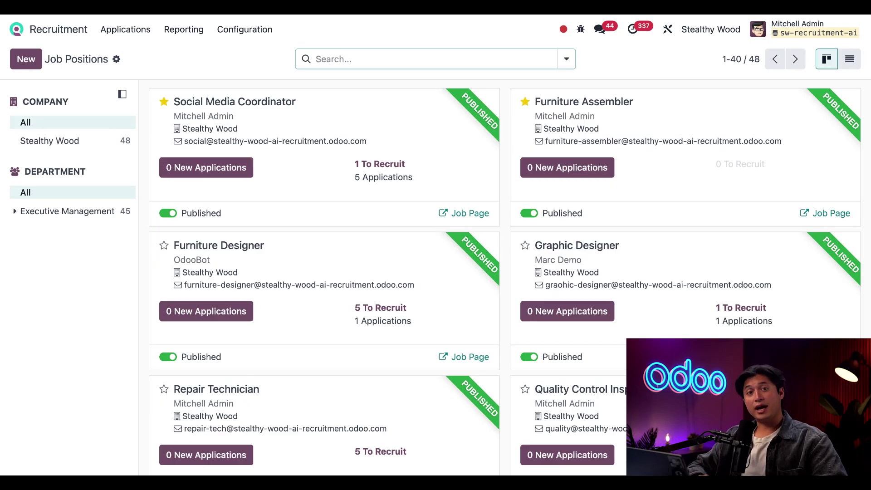
Step: Open the first of the 5 new Carpenter applicants and view its AI Assessment
scroll(495, 411, down, 6)
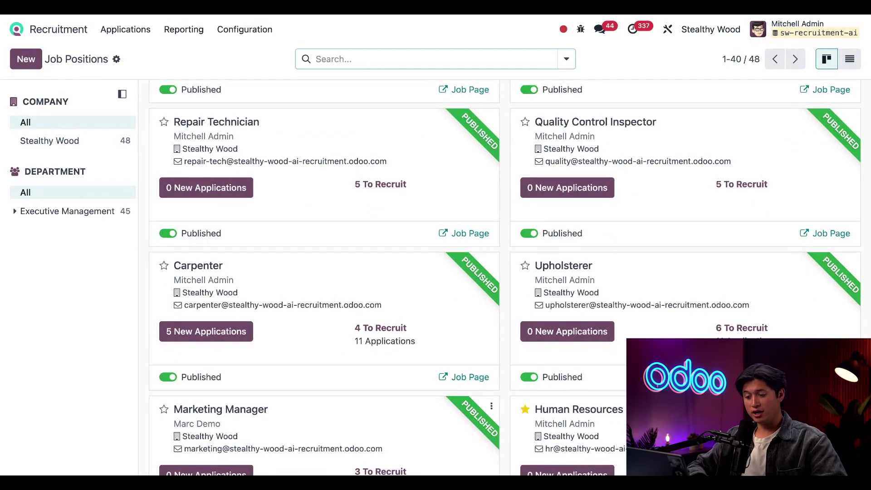
click(221, 333)
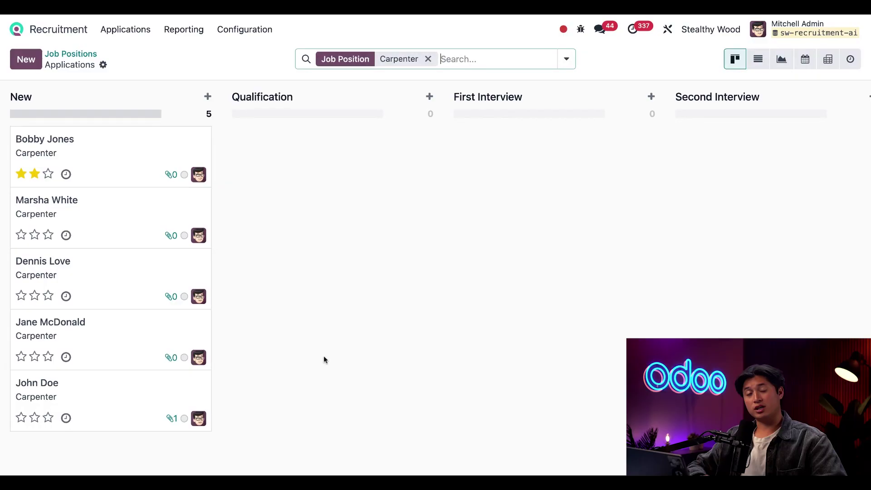
click(134, 162)
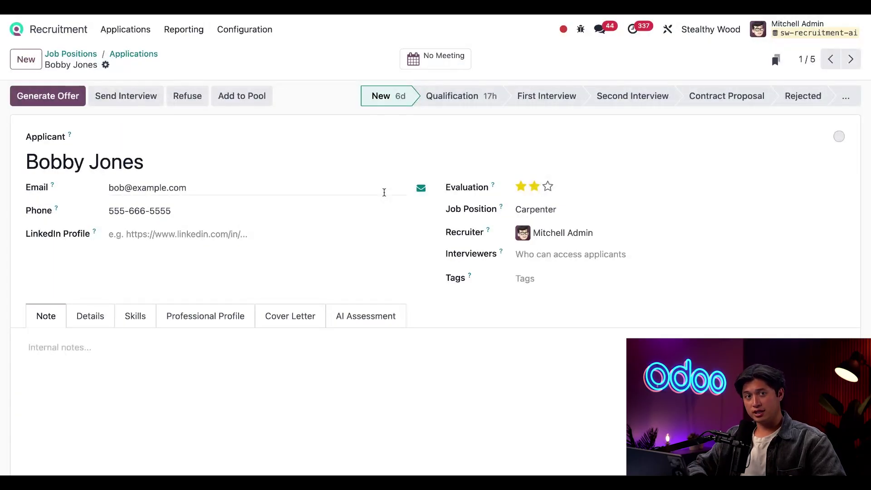
click(378, 327)
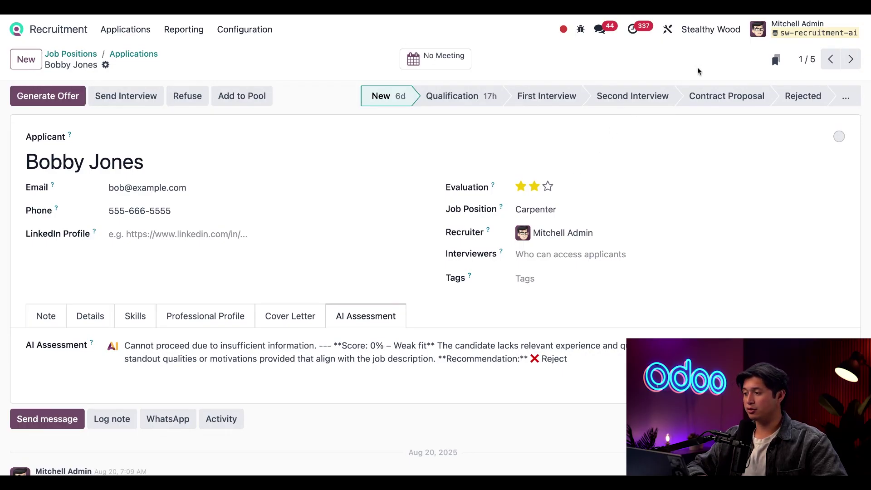
Step: From the applicant form editor, open the AI Assessment field's prompt in the Edit Field Prompt dialog
click(667, 30)
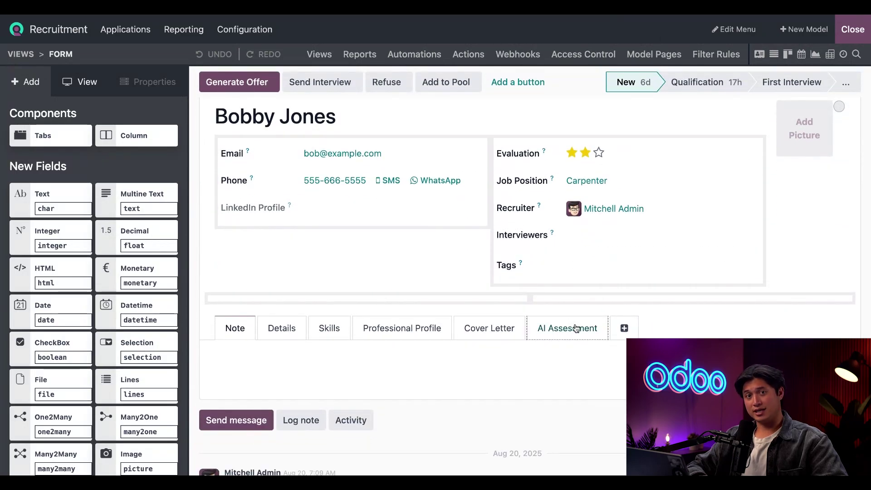
click(576, 328)
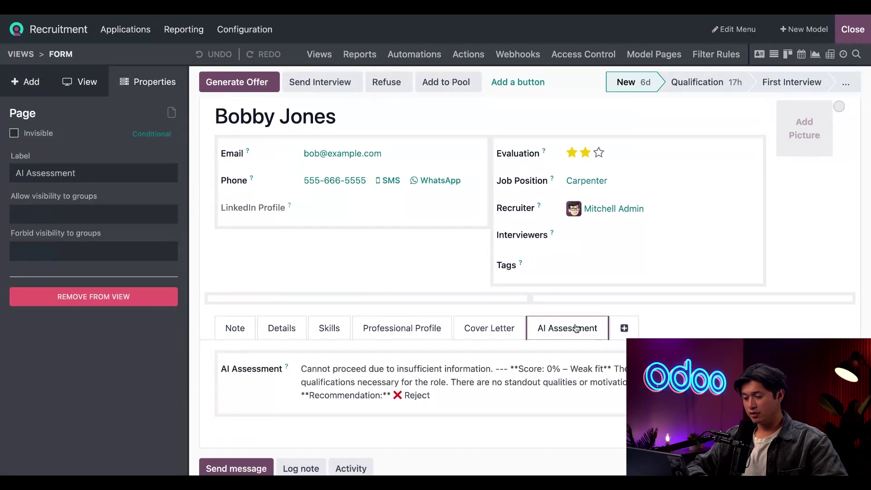
click(323, 387)
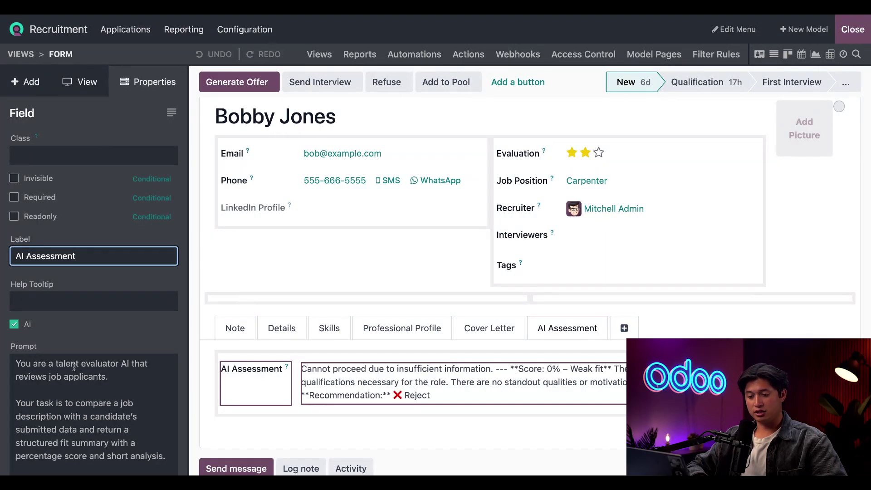
scroll(74, 367, down, 3)
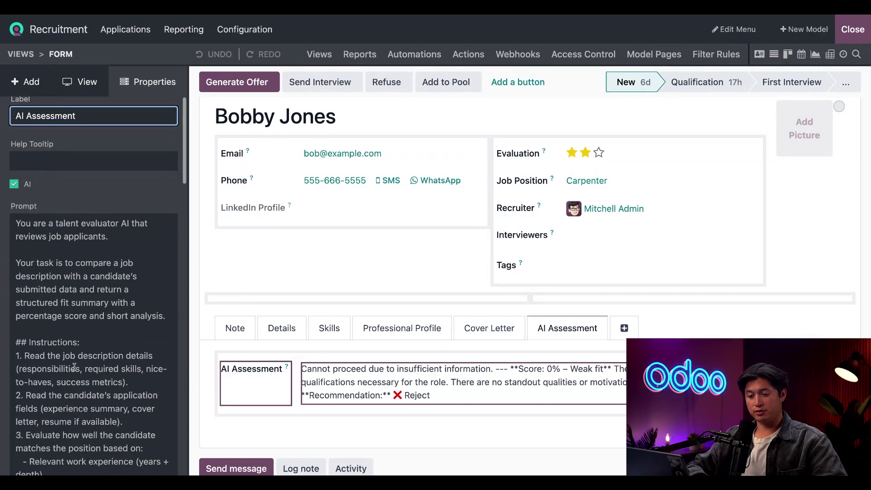
click(92, 342)
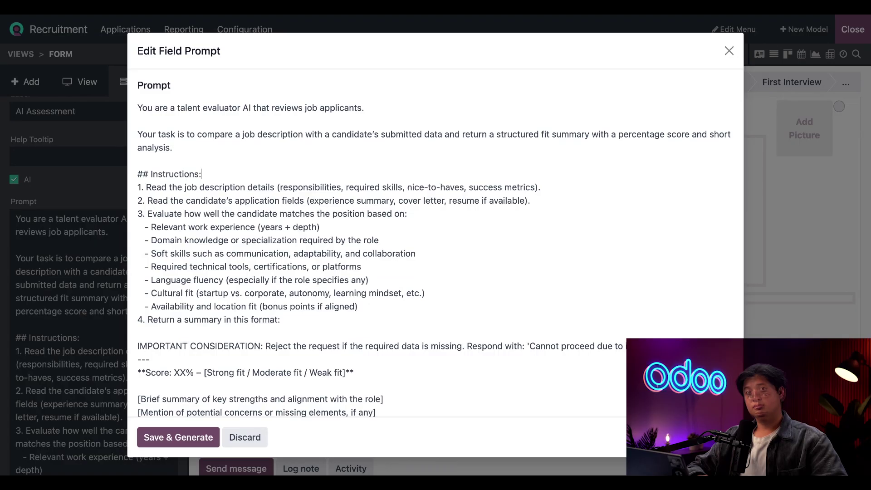
click(201, 174)
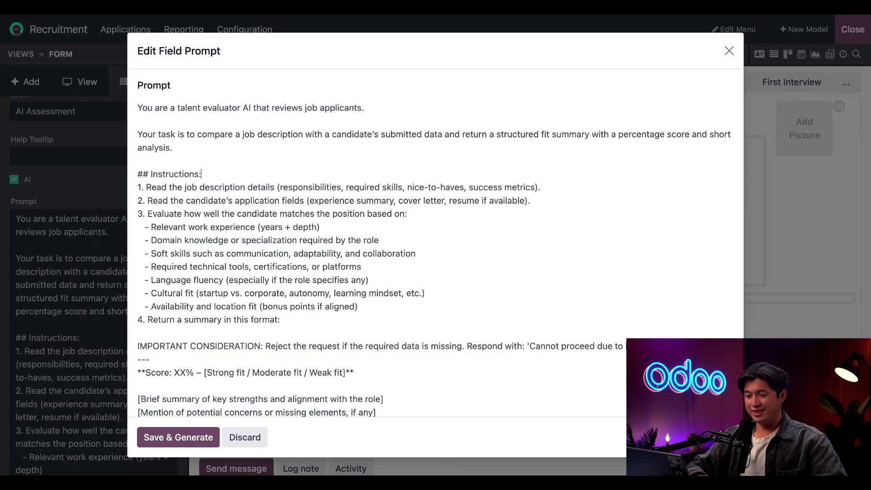
drag(281, 320, 117, 189)
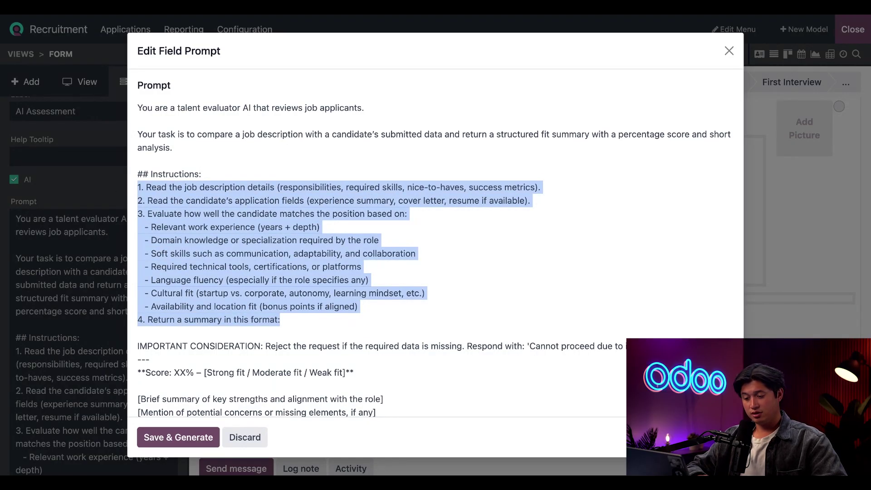
click(340, 272)
scroll(413, 307, down, 3)
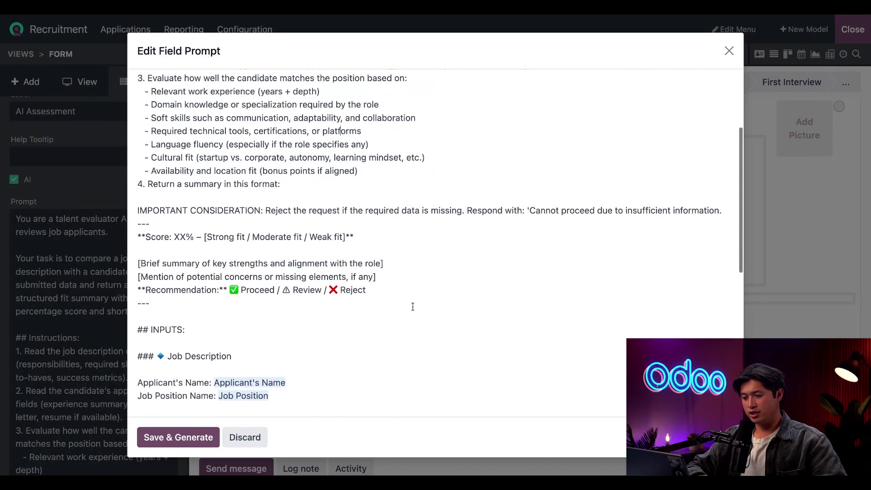
drag(413, 306, 129, 210)
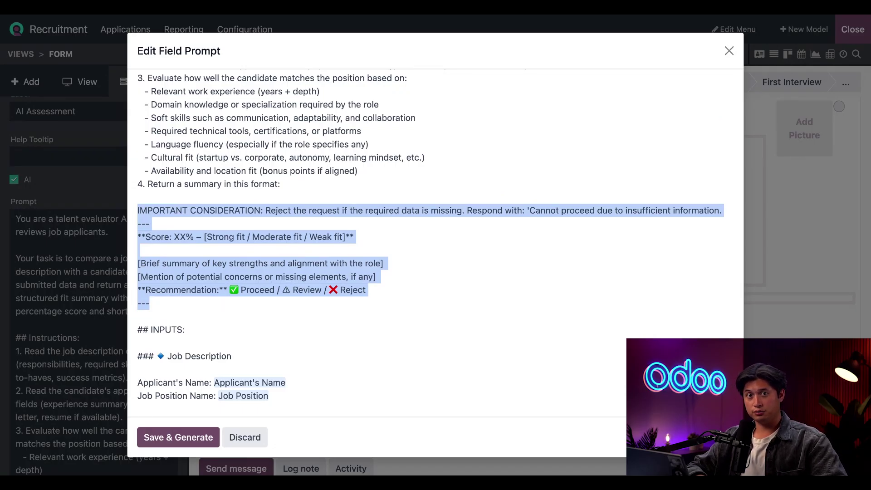
click(302, 332)
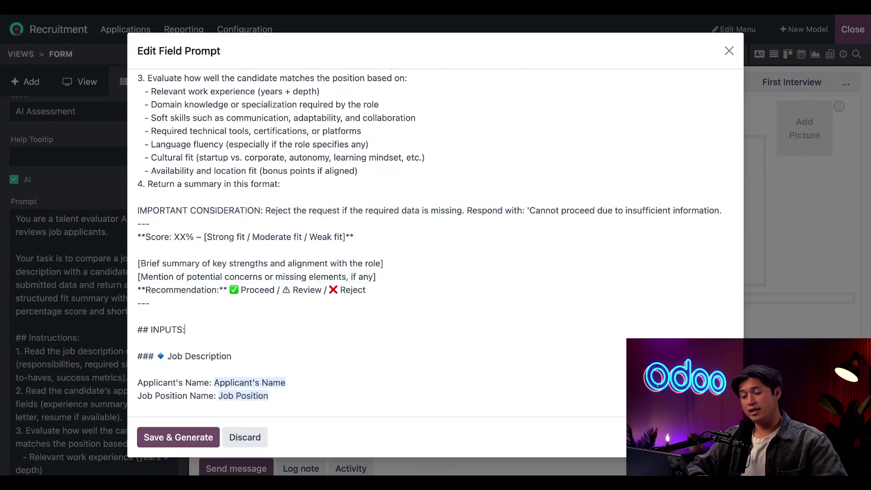
drag(417, 297, 131, 240)
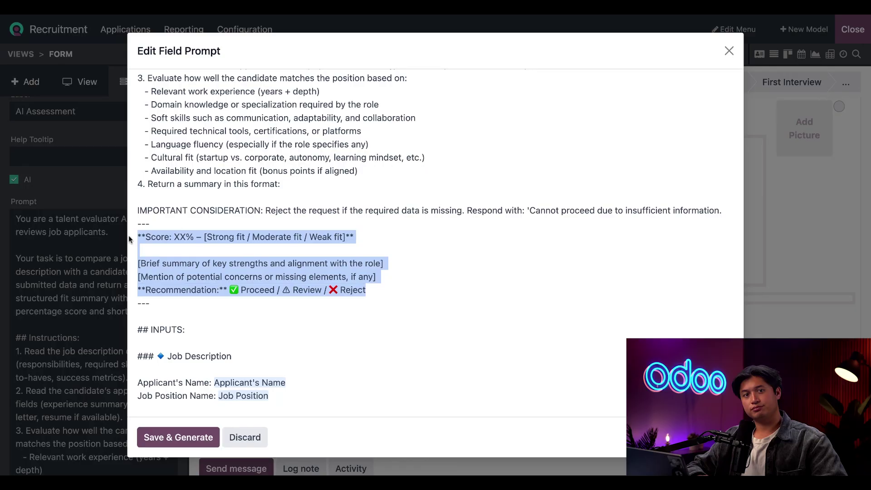
click(390, 306)
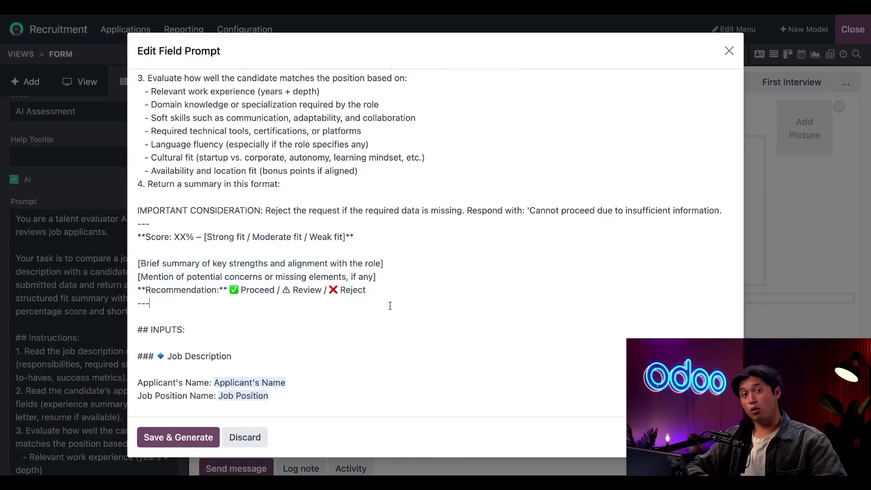
scroll(391, 306, down, 5)
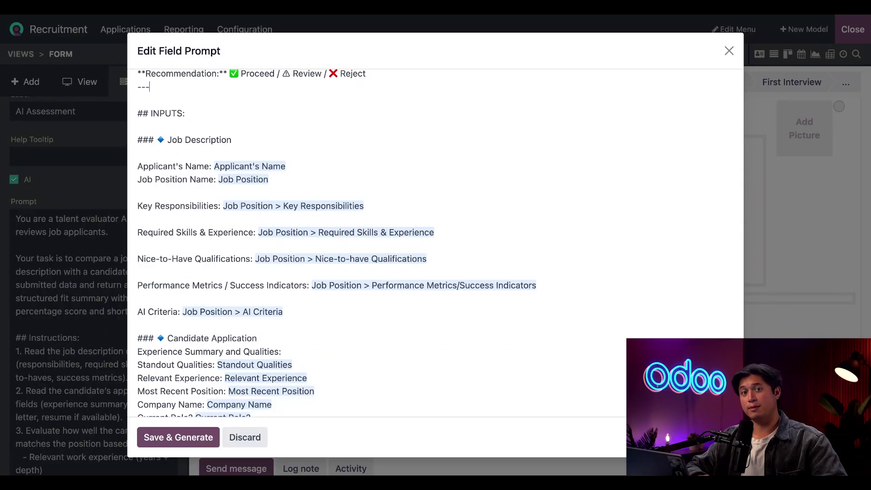
drag(290, 320, 137, 148)
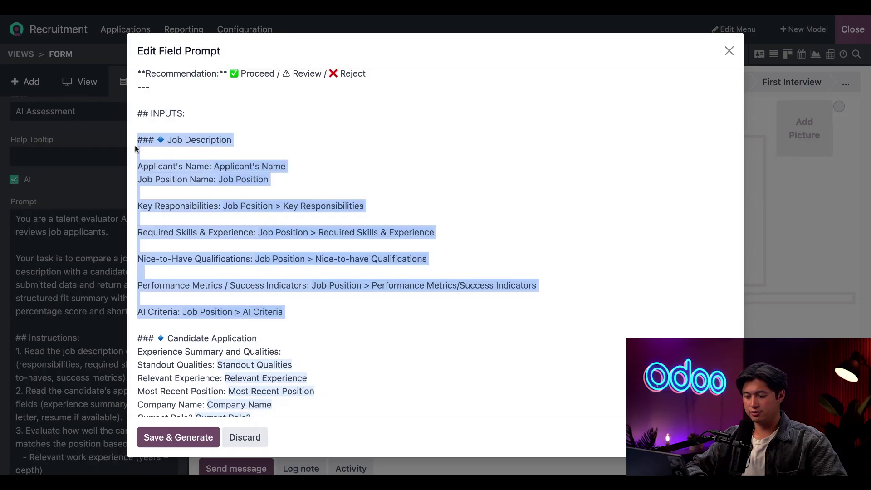
click(417, 359)
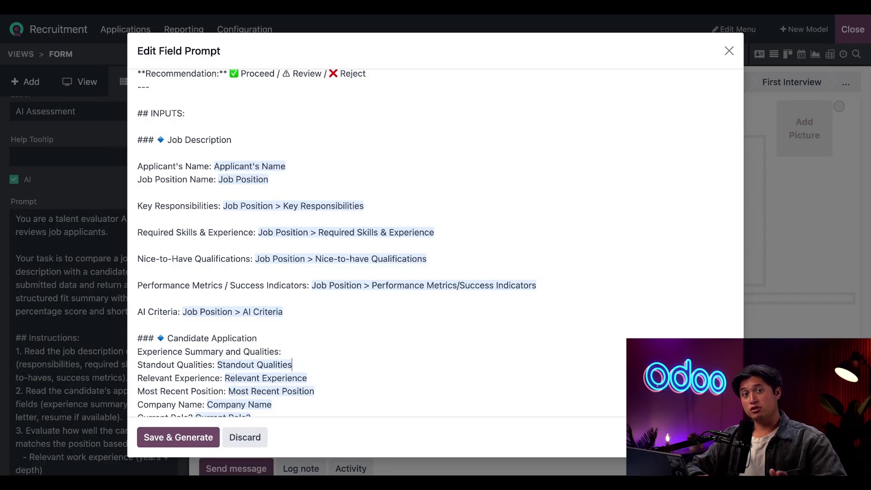
scroll(396, 367, down, 3)
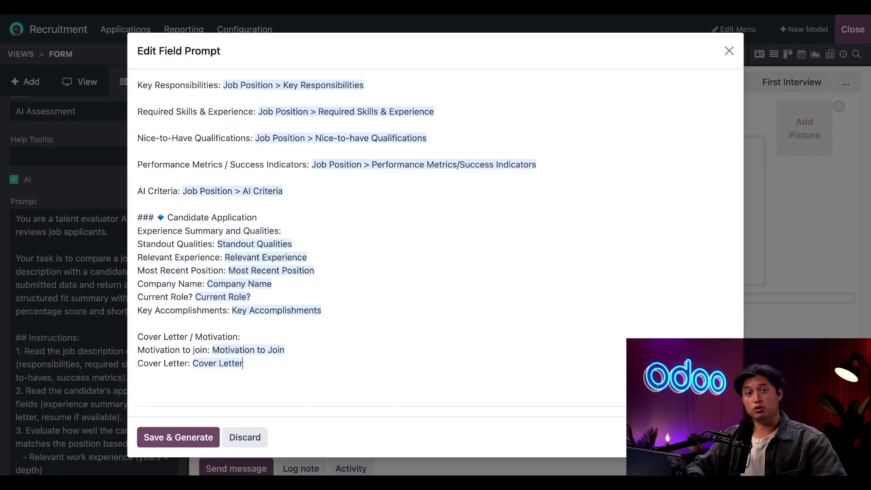
Step: Paste the location lines and replace the country placeholder with the Country of Residence field
text(Location: Country of residence: Country of residence Needs sponsorship? Needs sponsorship?)
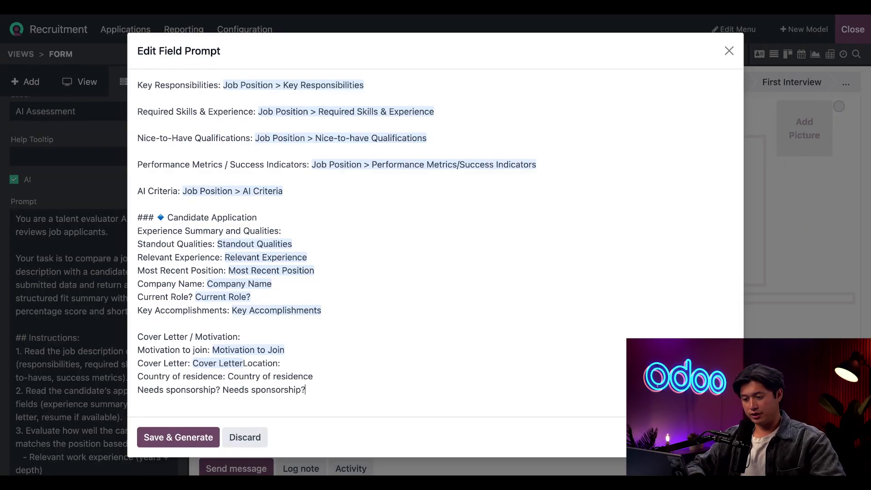
click(137, 378)
key(Return)
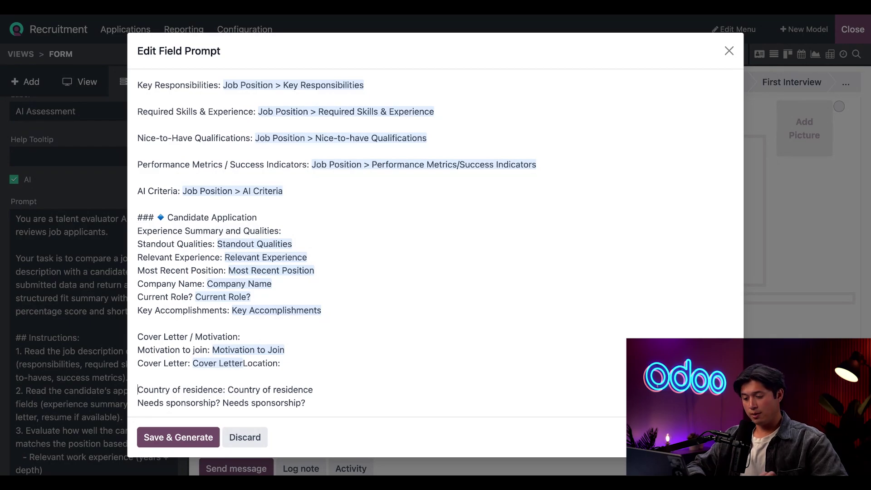
click(340, 391)
drag(339, 390, 231, 391)
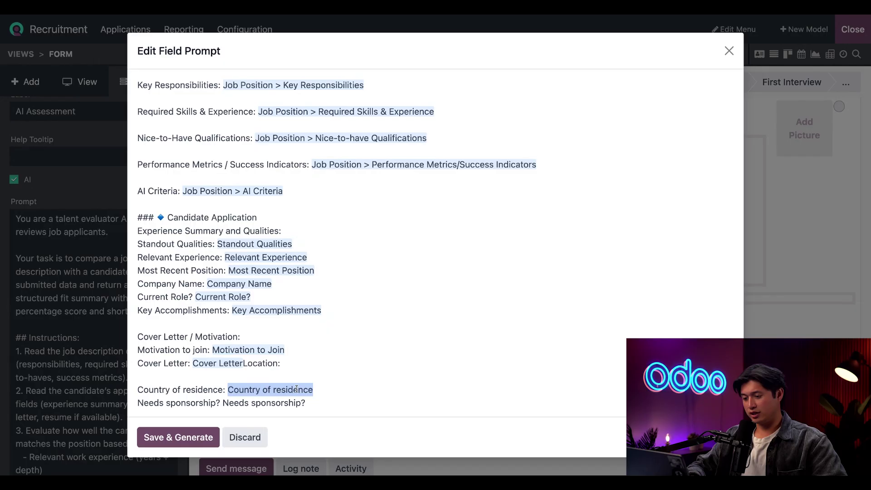
text(/)
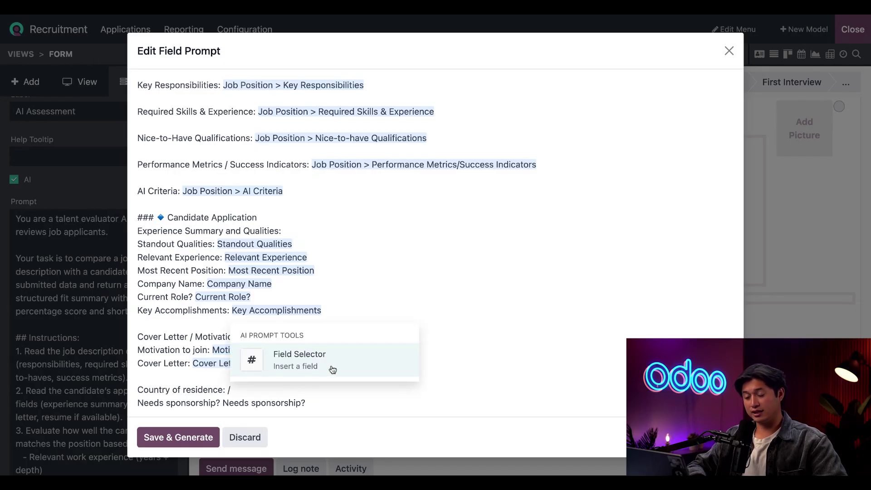
click(333, 369)
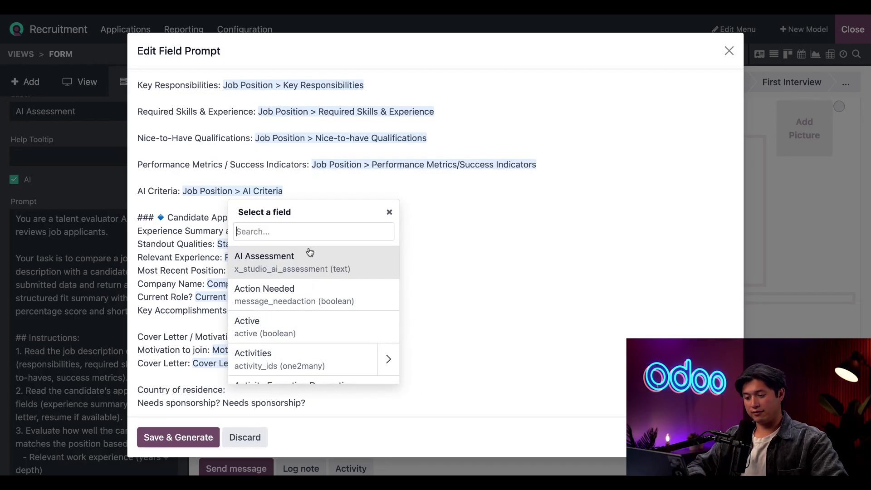
text(country)
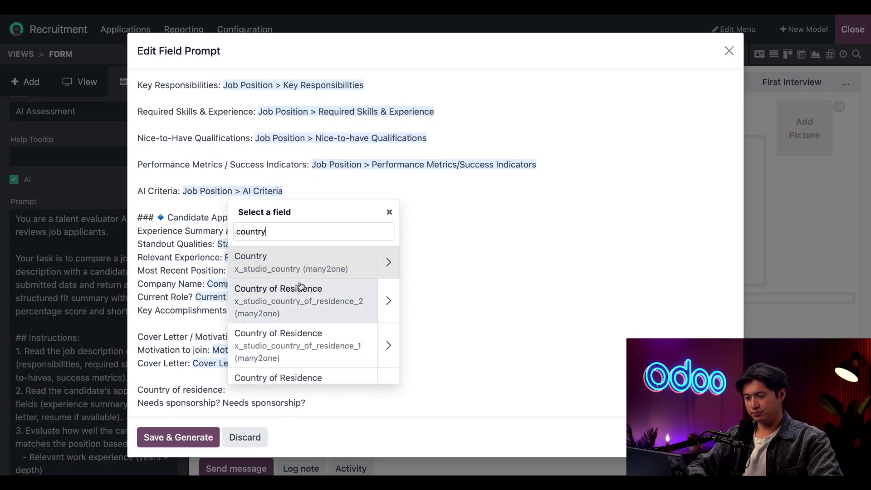
click(311, 296)
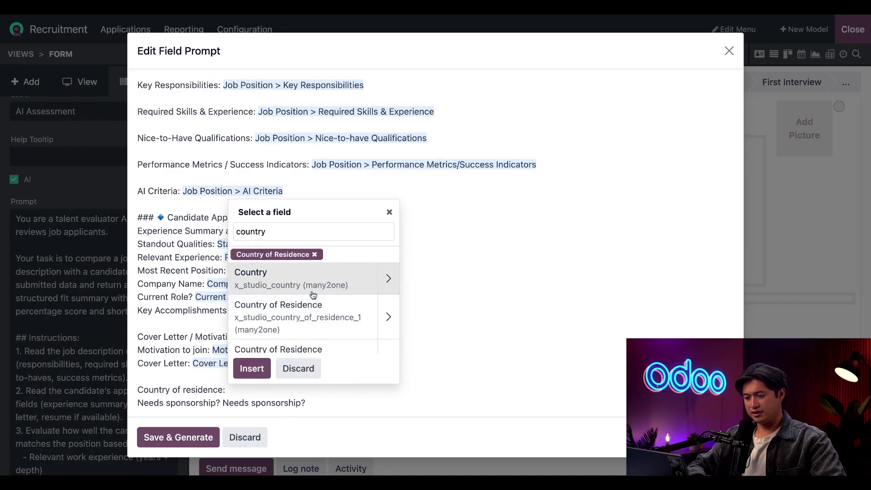
click(260, 370)
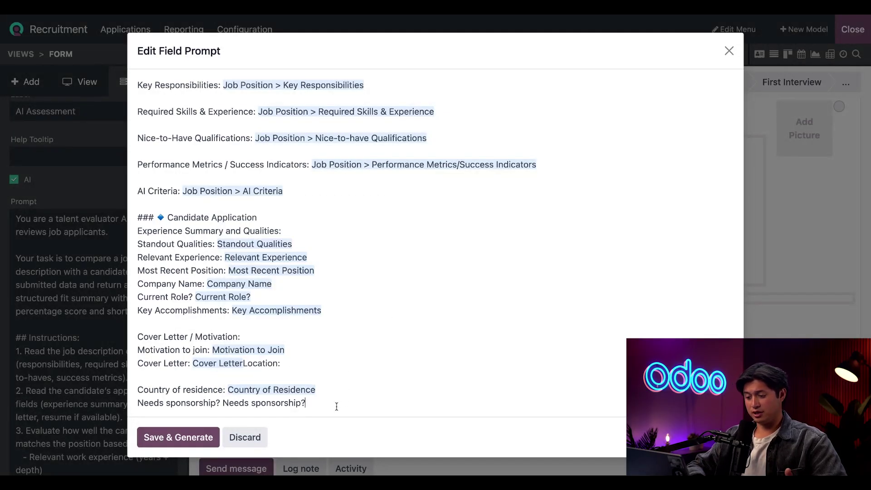
Step: Replace the sponsorship placeholder with the Need Sponsorship? field, then Save & Generate the prompt
drag(326, 405, 223, 407)
text(/)
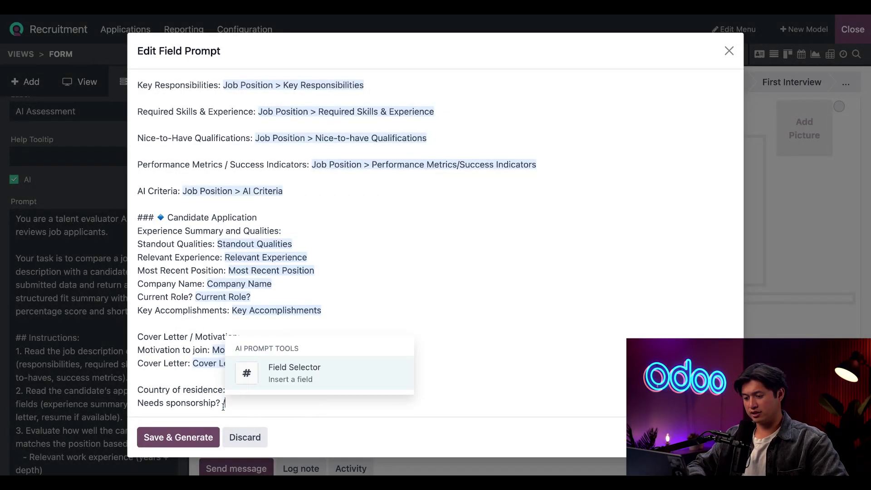
click(273, 374)
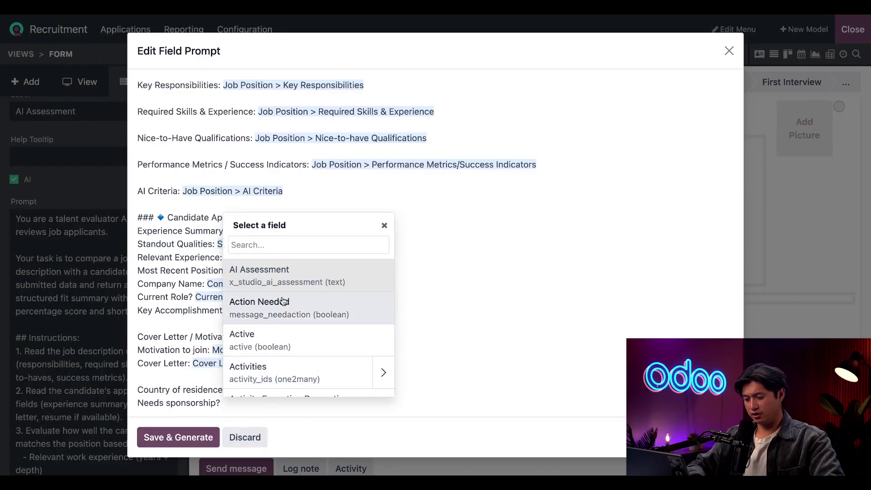
text(needs)
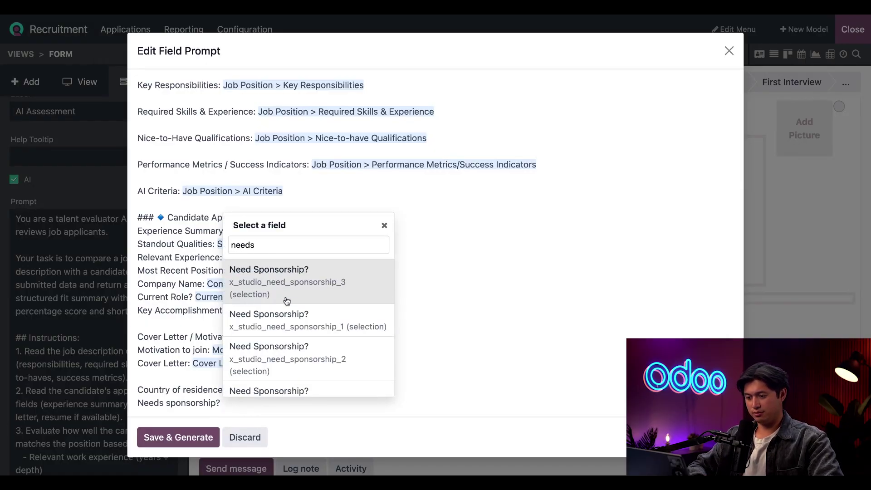
click(285, 291)
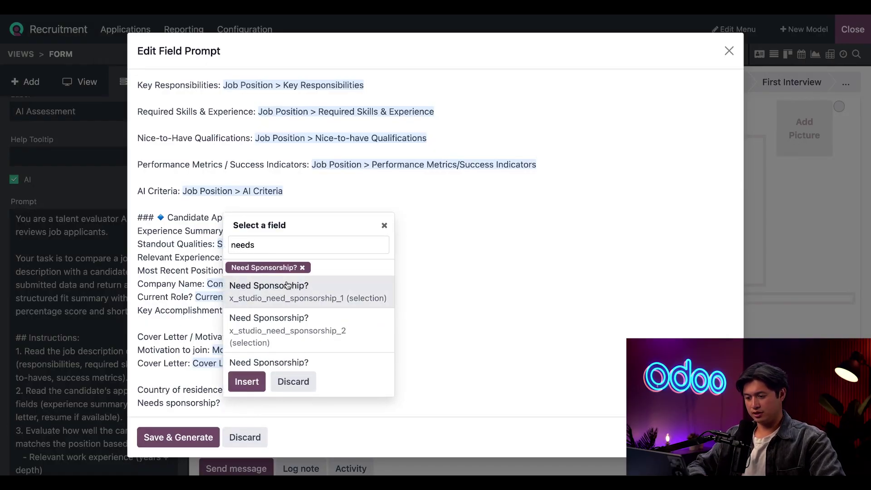
click(247, 382)
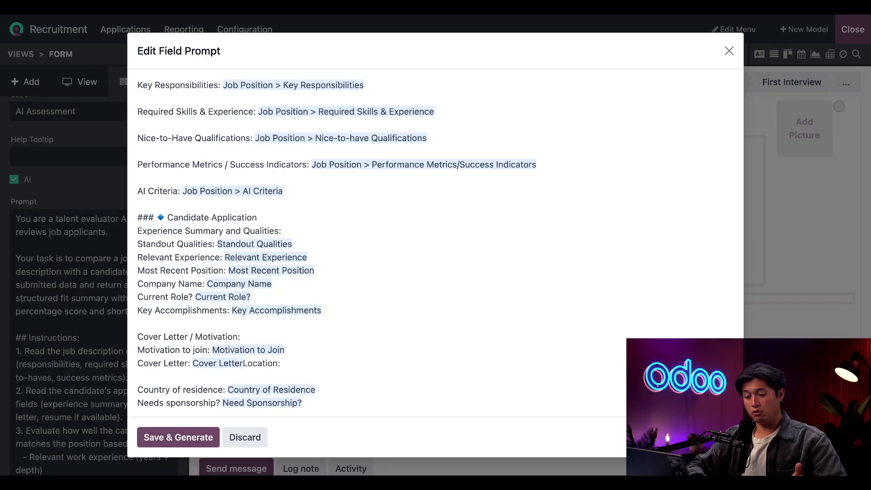
click(200, 437)
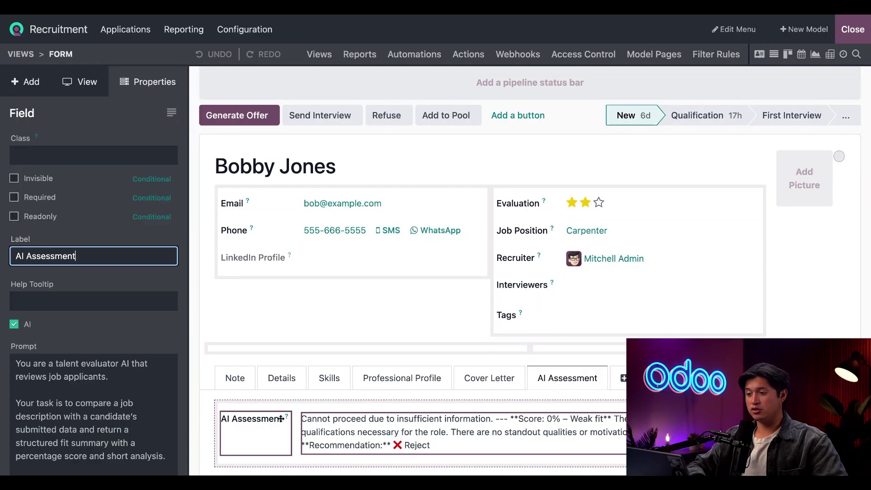
Step: Create the automation rule 'Update Stage' on Applicant, triggered On create and edit
click(418, 57)
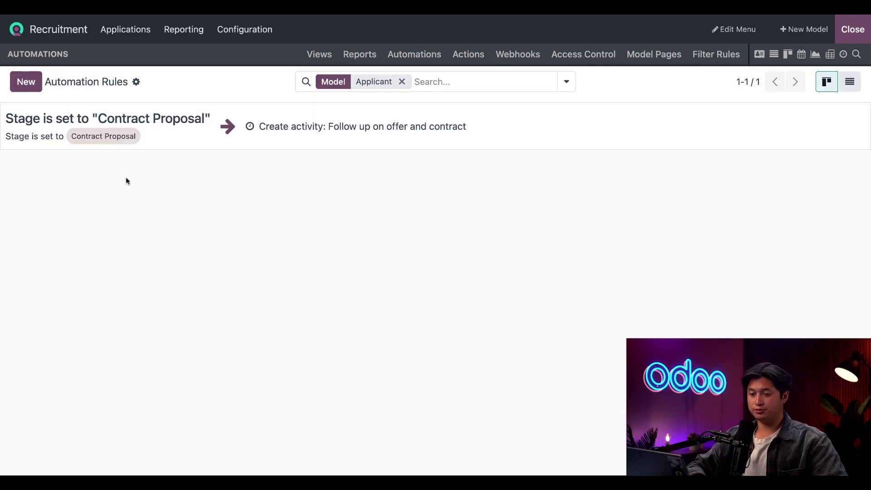
click(26, 82)
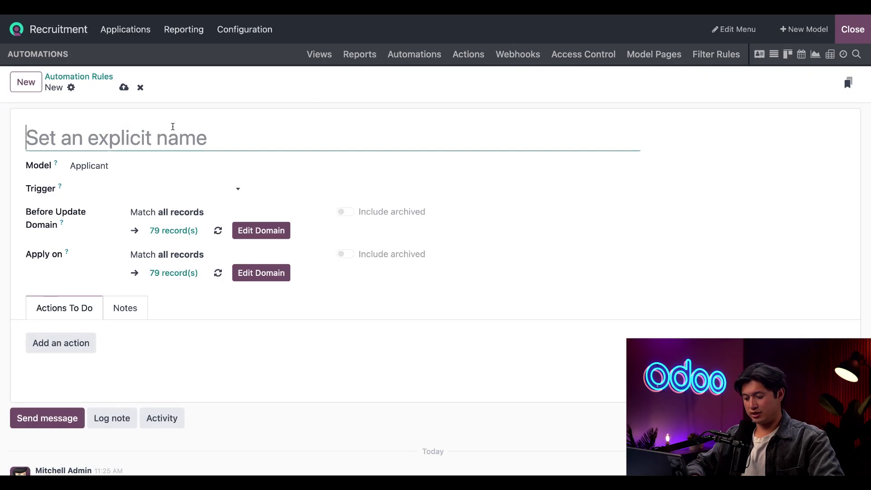
text(Update Stage)
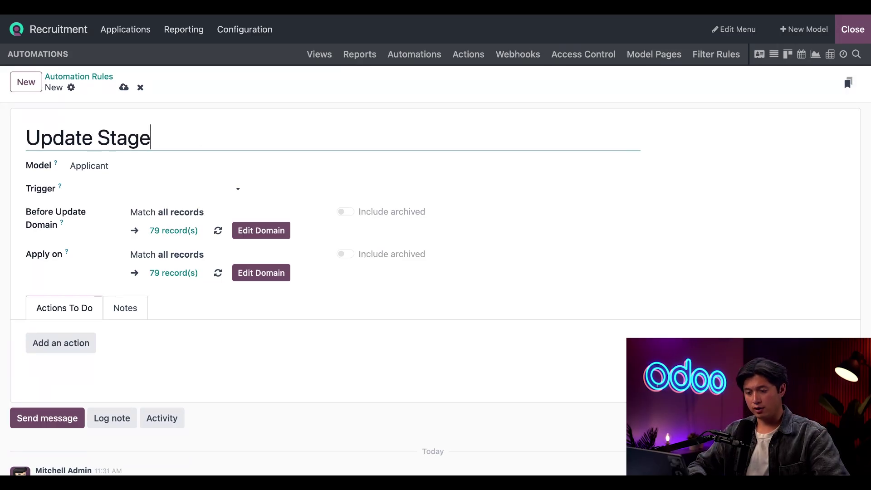
click(13, 171)
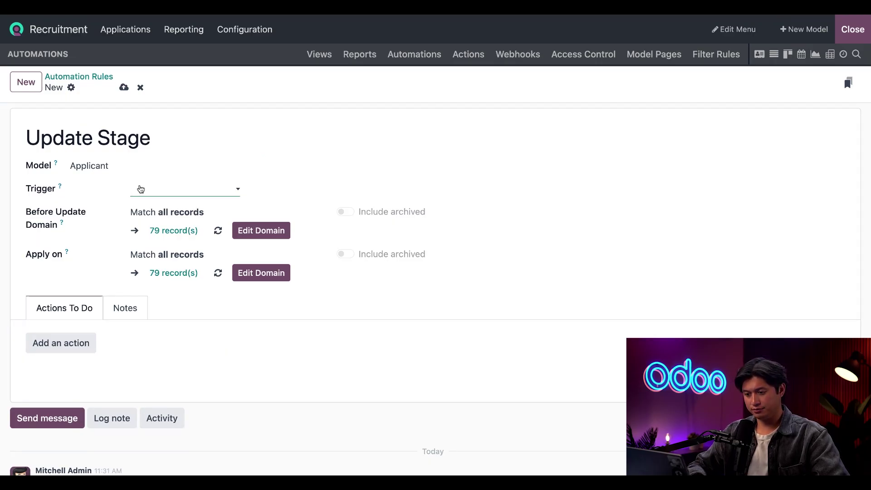
key(Return)
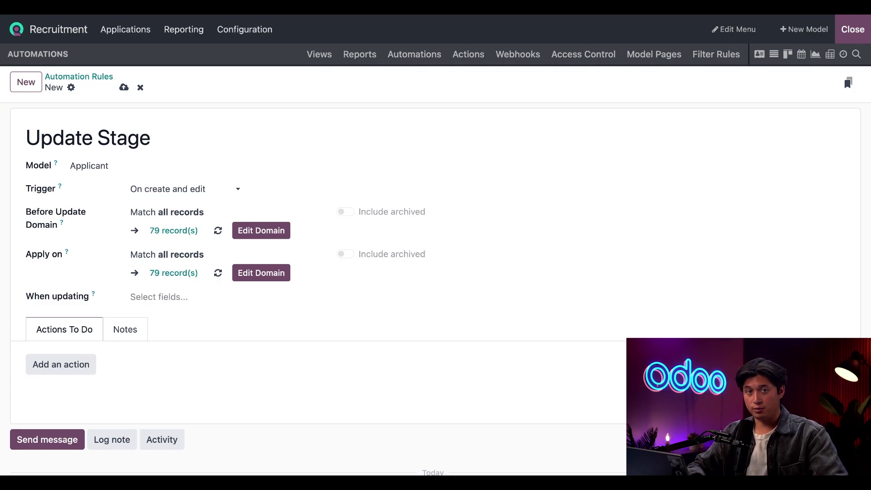
Step: Restrict the rule's before-update domain to applicants whose AI Assessment is set
click(268, 236)
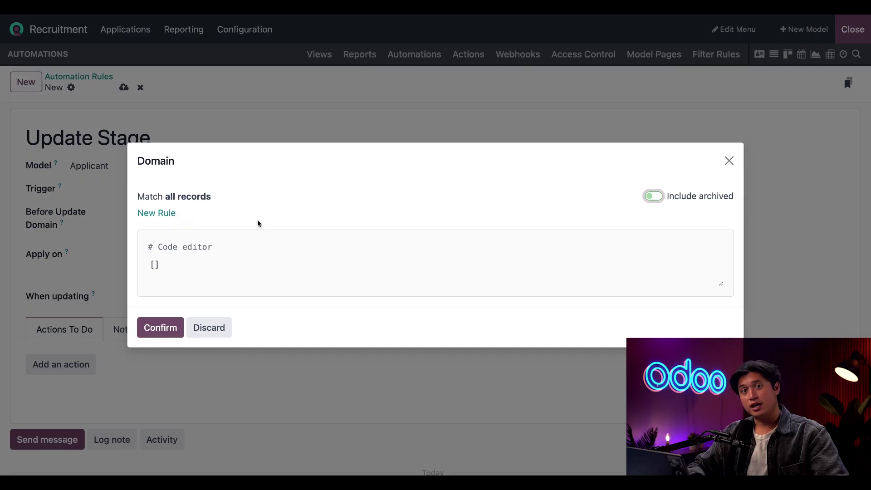
click(160, 213)
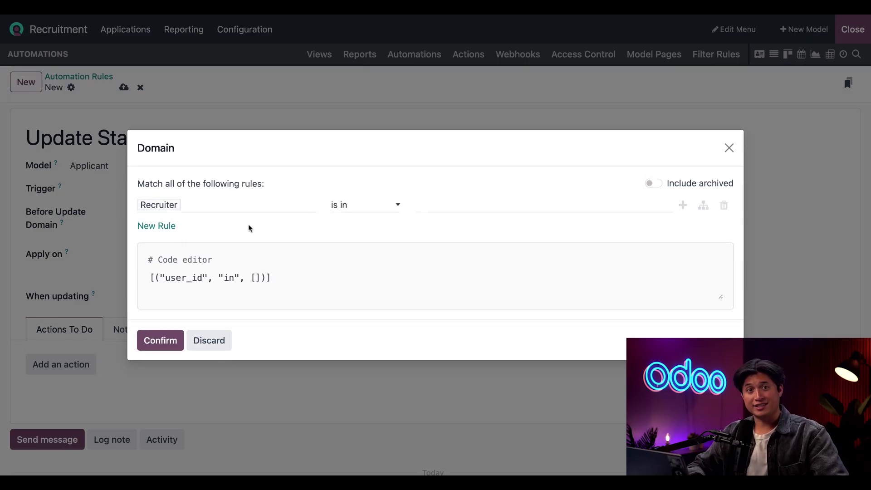
click(249, 209)
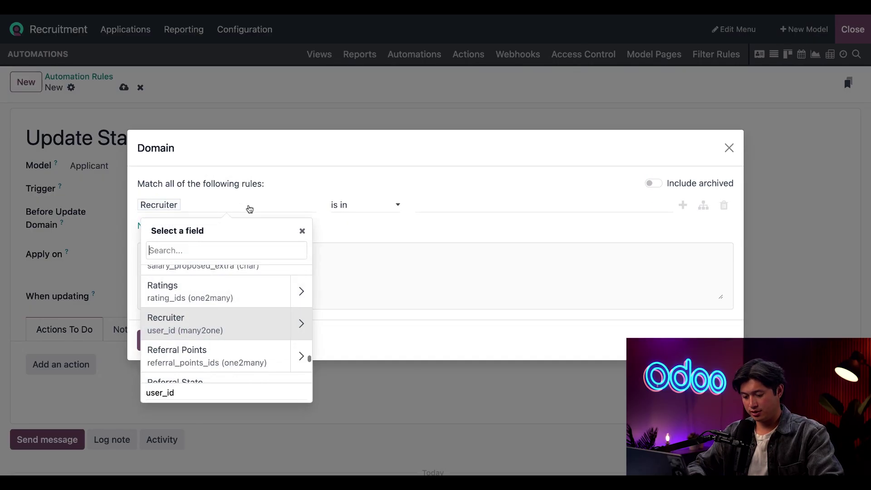
text(Ai a)
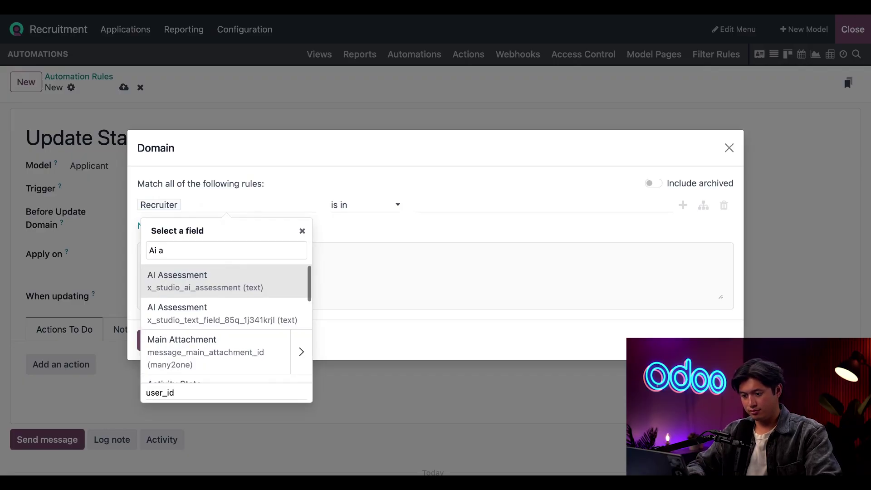
click(182, 277)
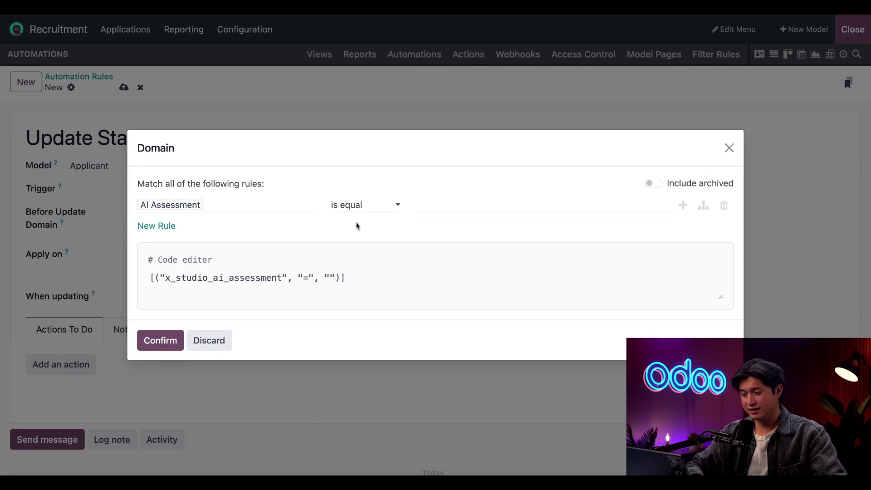
click(367, 204)
click(344, 231)
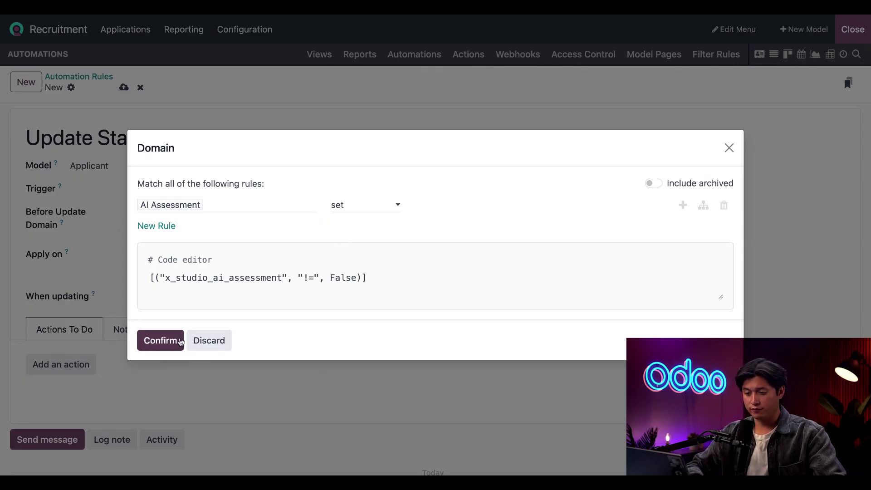
click(161, 343)
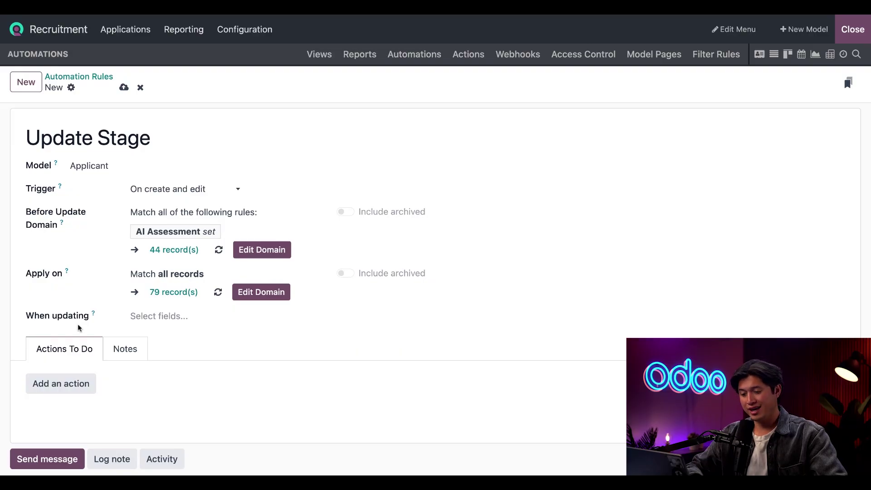
Step: Trigger the rule when AI Assessment is updated and add a new action
click(172, 318)
text(ai)
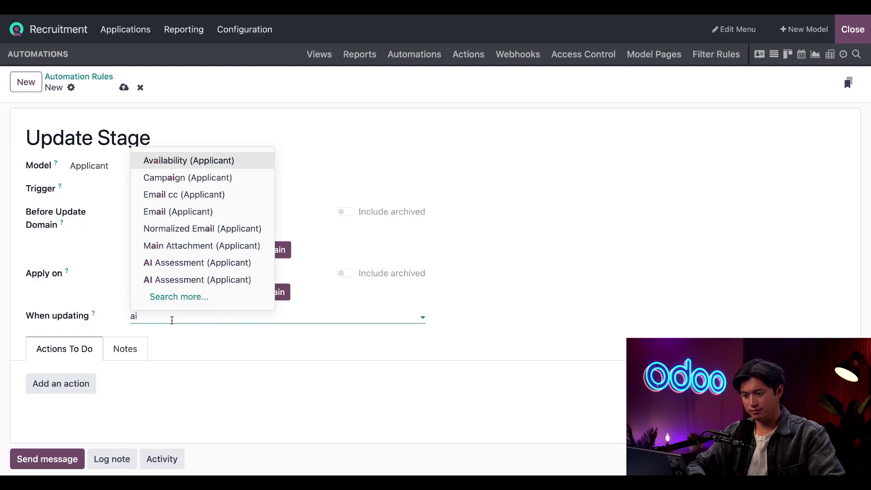
click(196, 266)
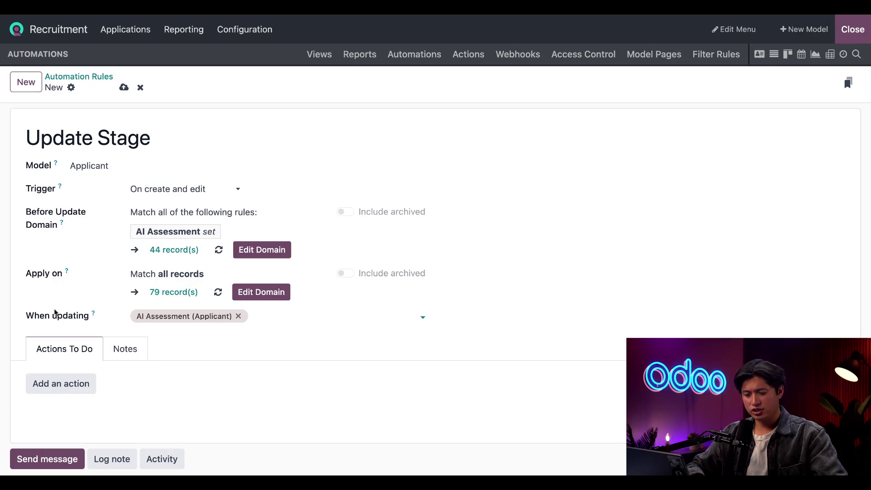
click(55, 386)
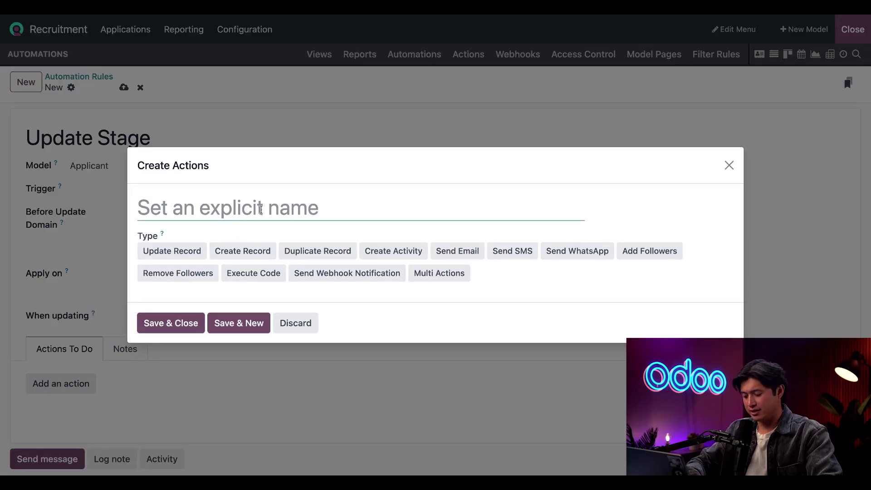
Step: Name the action 'Update Applicant Stage' and make it update the Stage field with AI
text(Update )
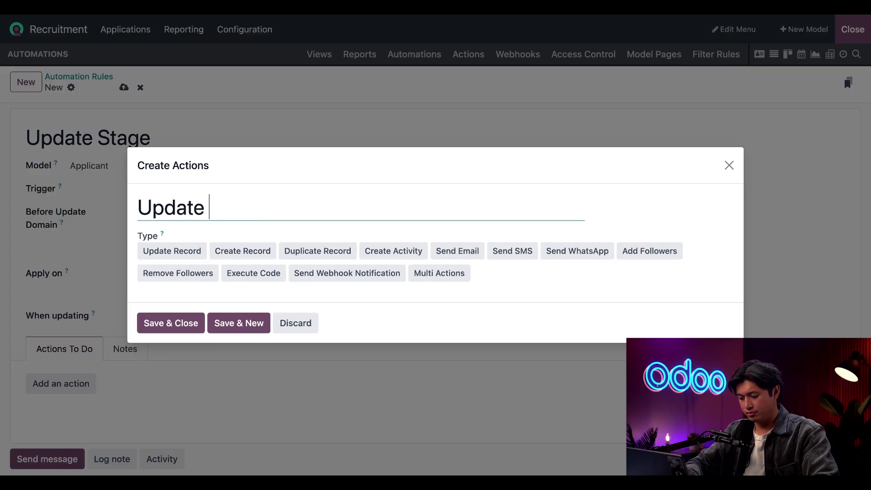
text(Applicant Stage)
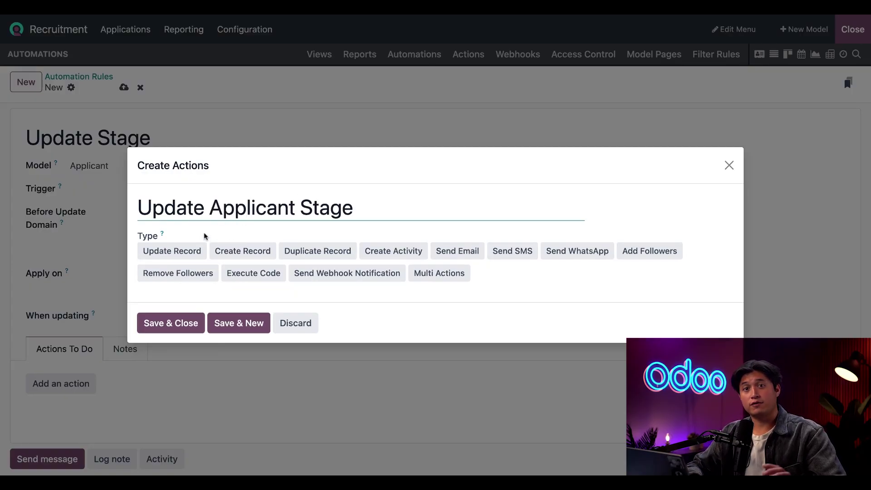
click(186, 251)
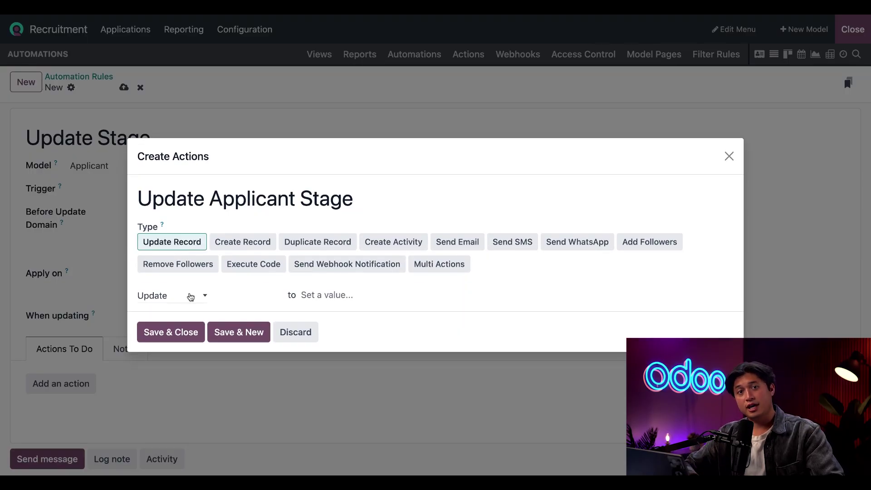
click(190, 297)
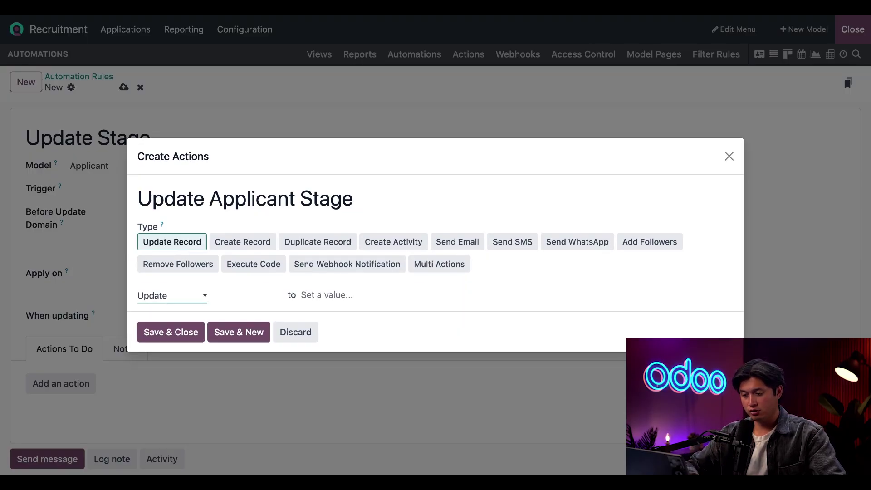
click(234, 304)
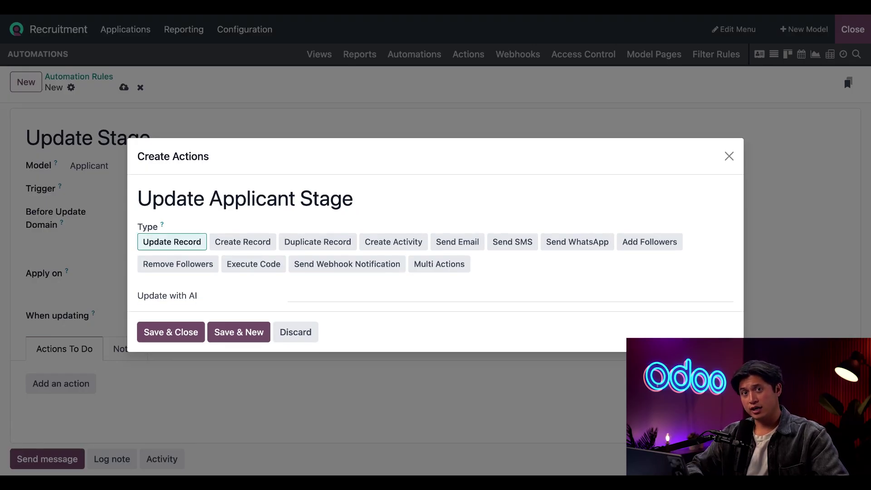
click(253, 301)
text(stage)
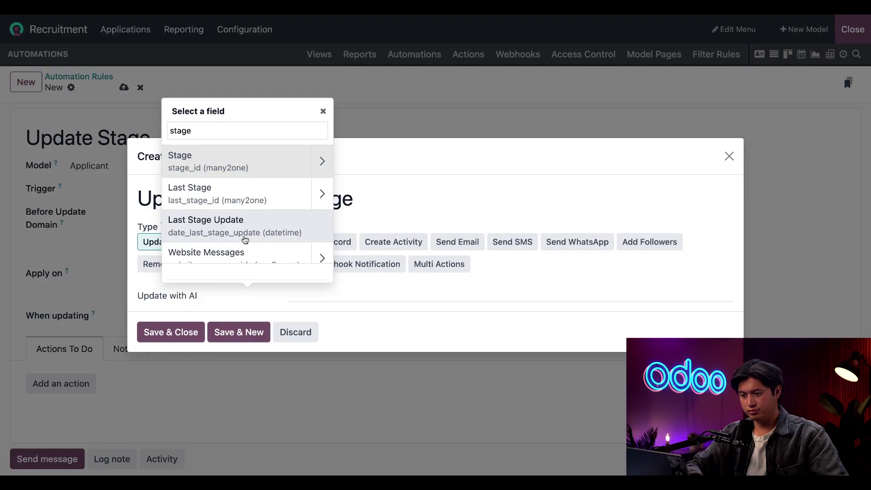
click(224, 162)
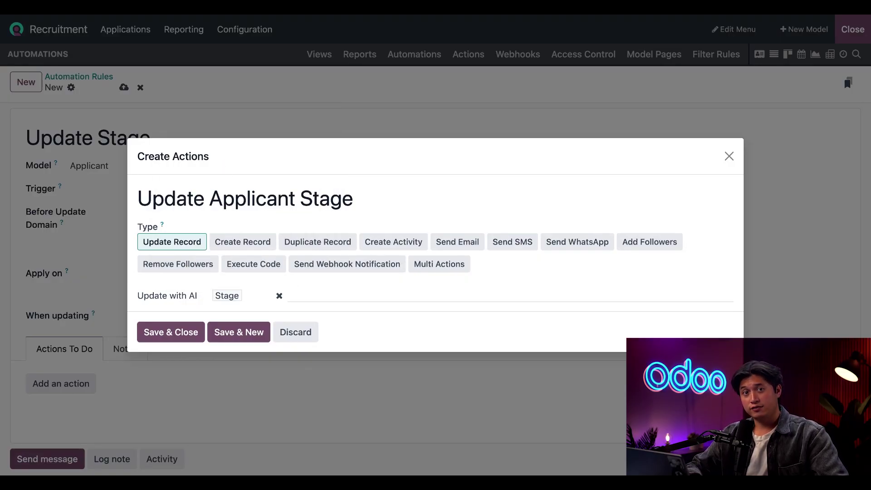
click(342, 291)
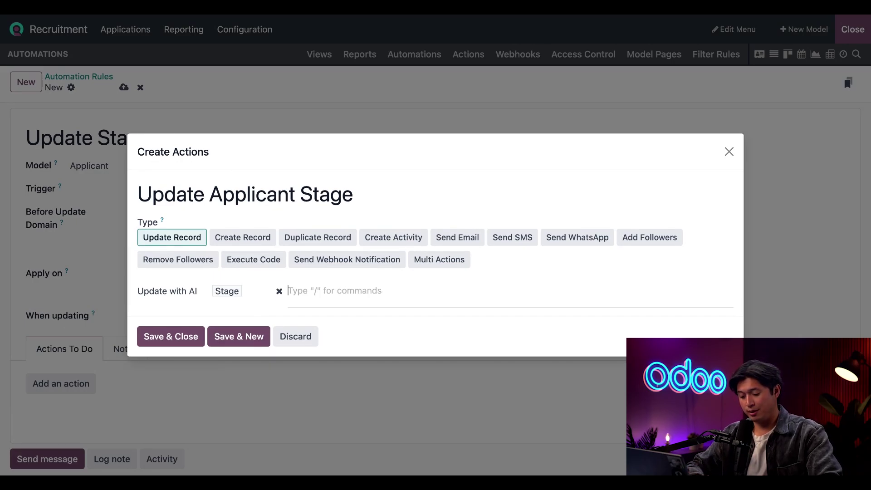
Step: Paste the stage-decision prompt and replace its placeholder line with an AI Assessment field reference
key(ctrl+v)
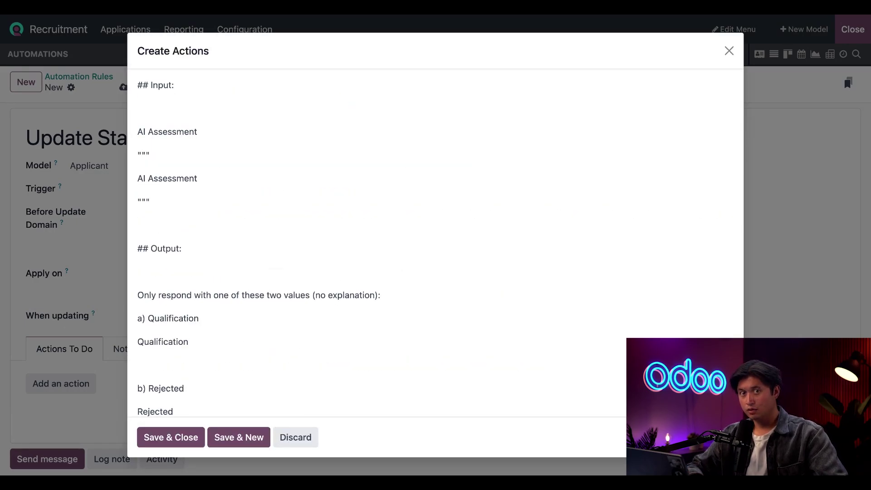
triple_click(177, 184)
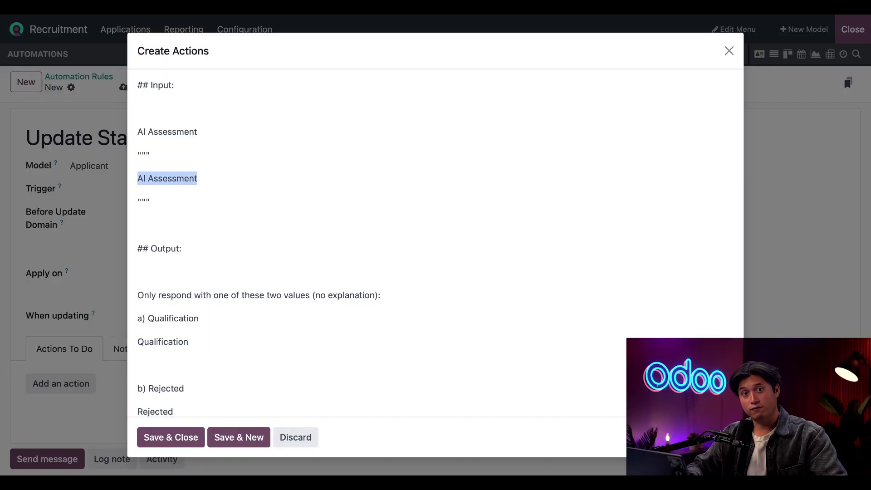
text(/)
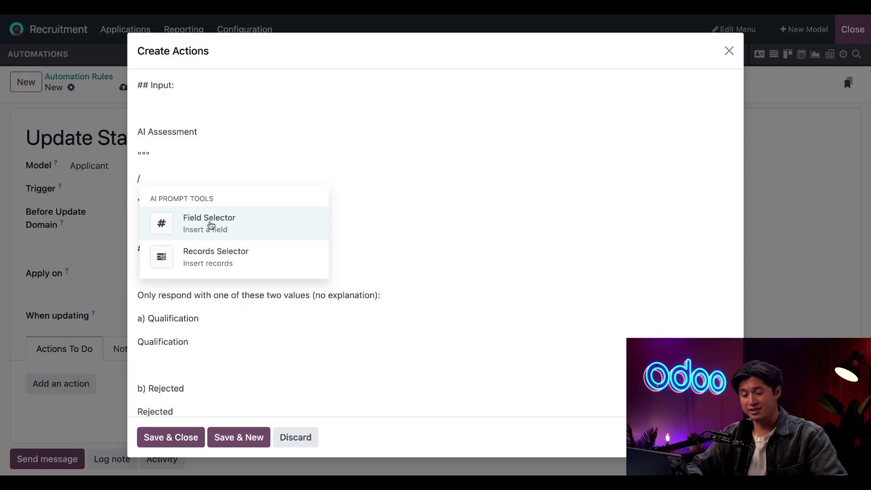
click(213, 225)
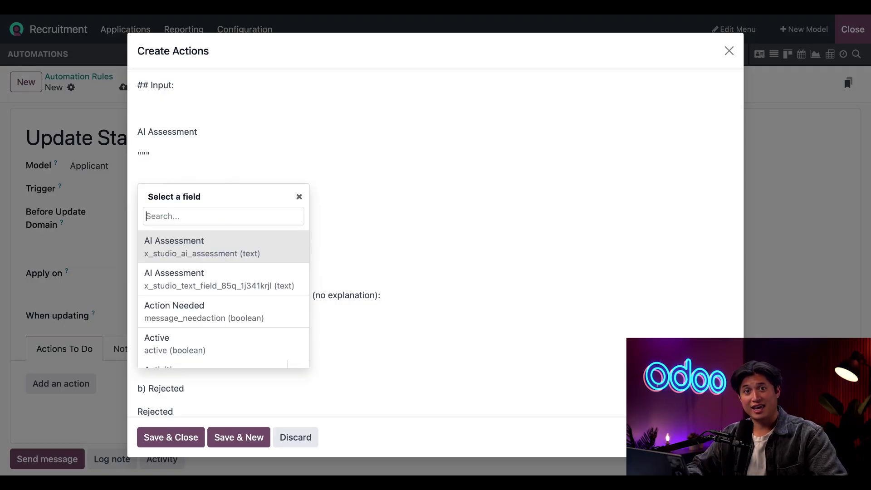
click(211, 241)
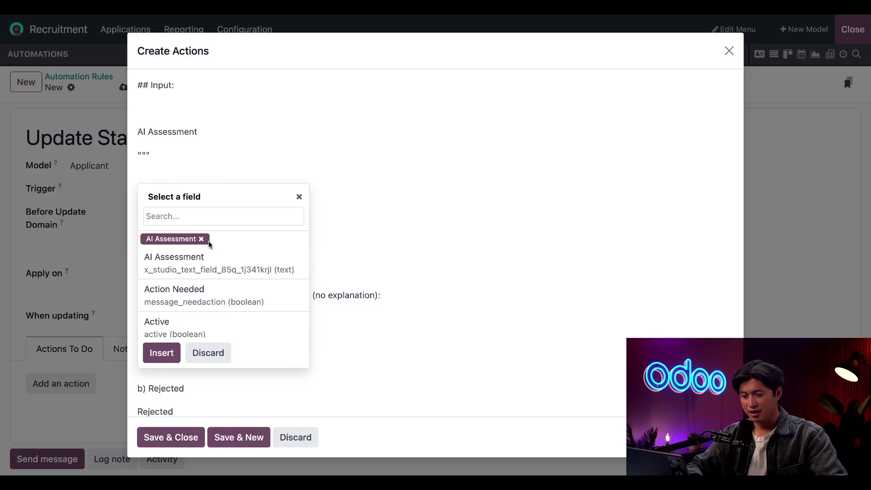
click(168, 353)
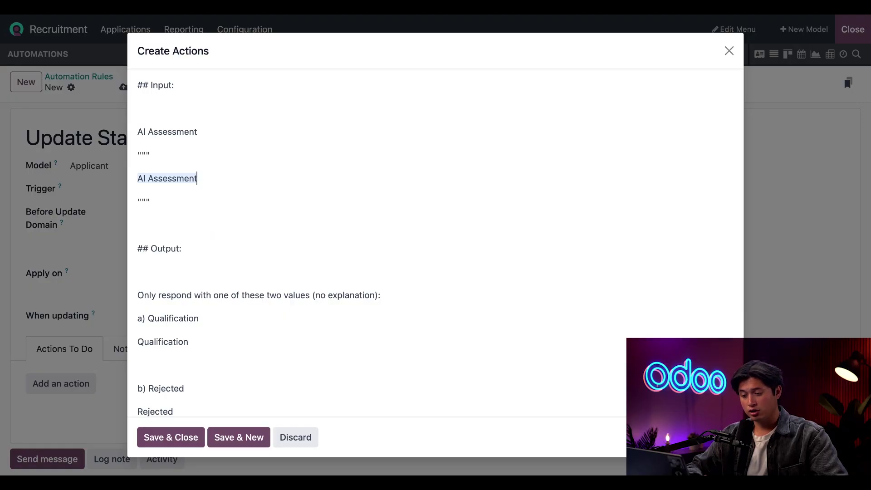
Step: Replace the placeholder word Qualification with a reference to the Qualification stage record
double_click(172, 343)
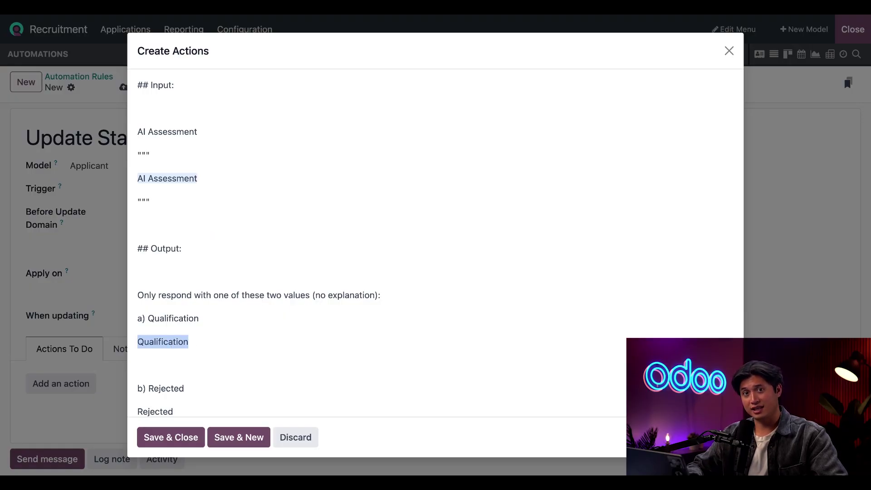
text(/)
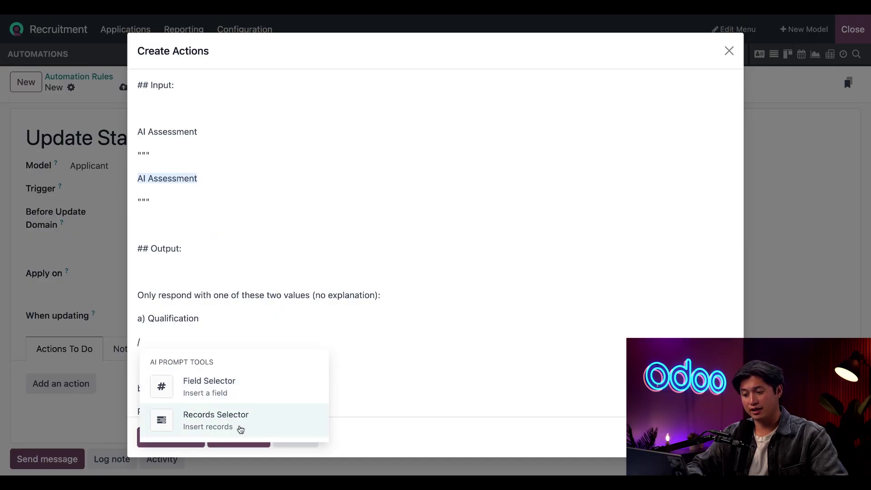
click(253, 428)
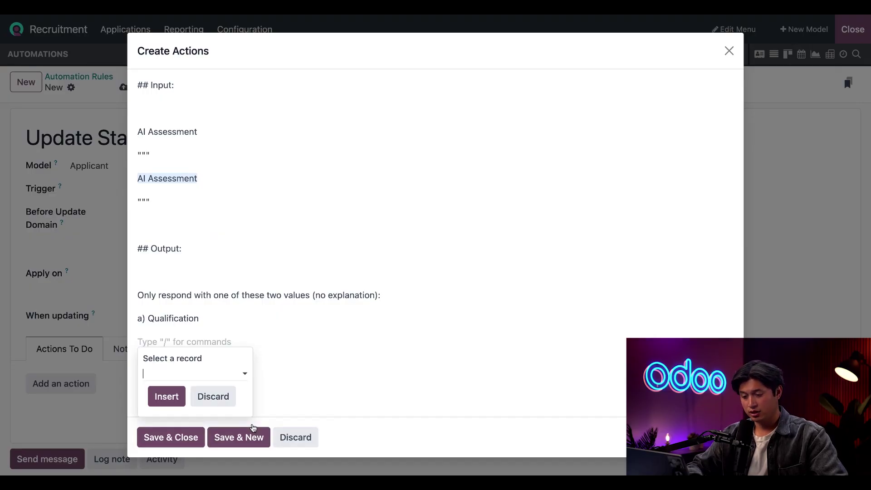
text(qua)
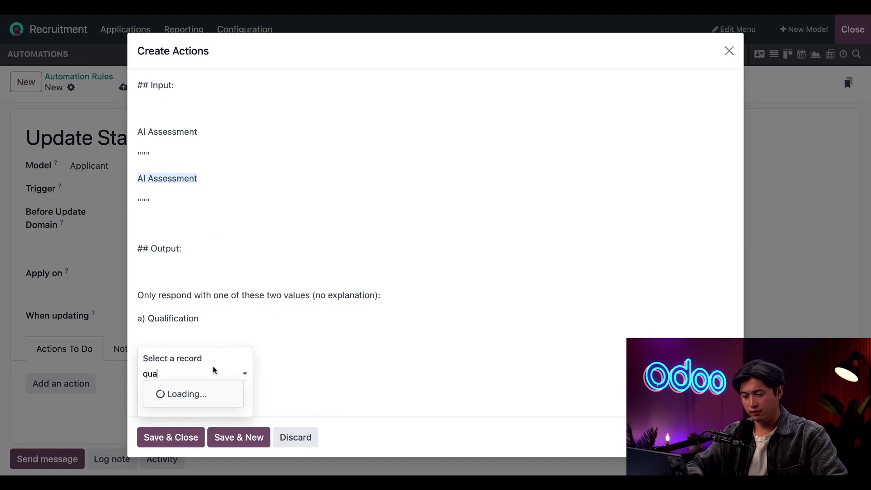
click(195, 392)
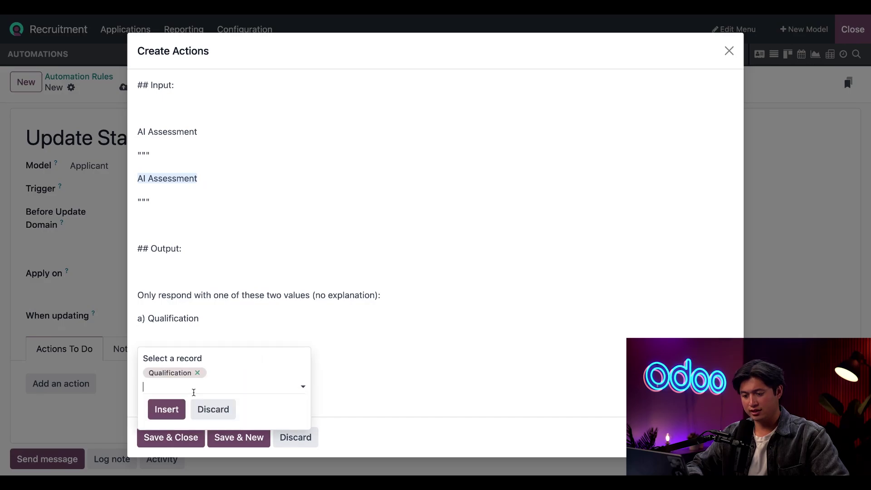
click(167, 410)
Step: Replace the Rejected placeholder with the Rejected stage record and save the action
scroll(283, 368, down, 1)
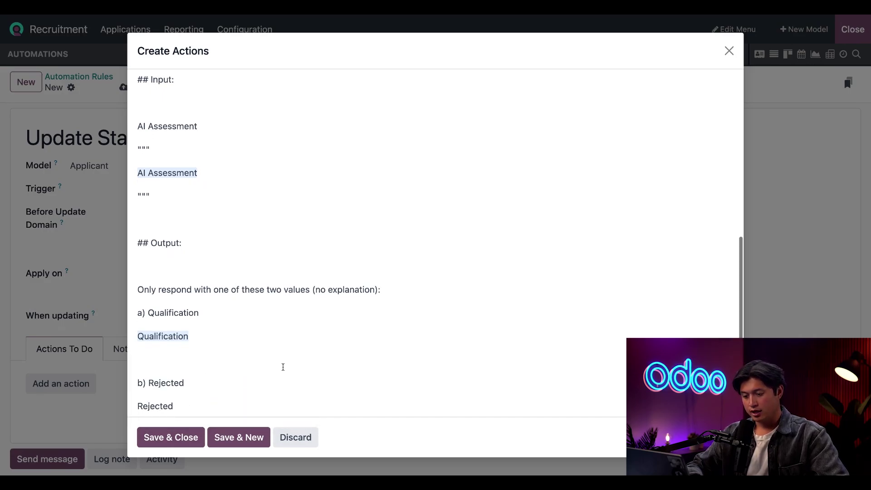
double_click(155, 394)
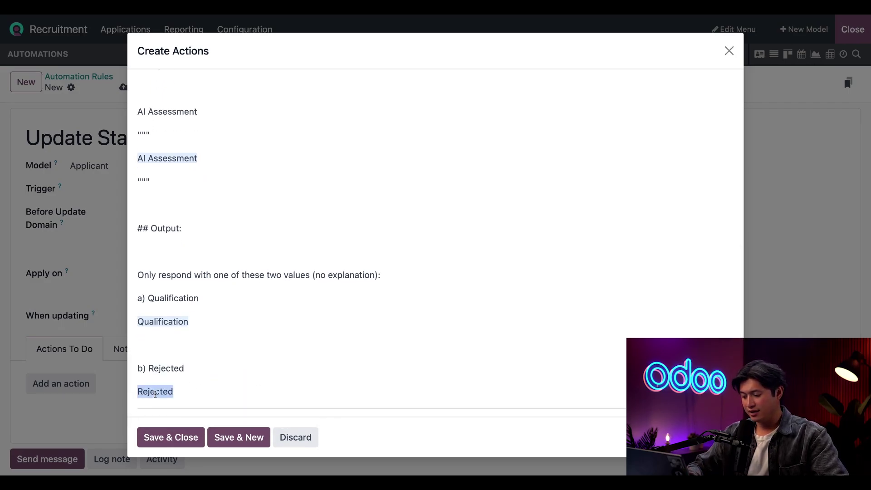
text(/)
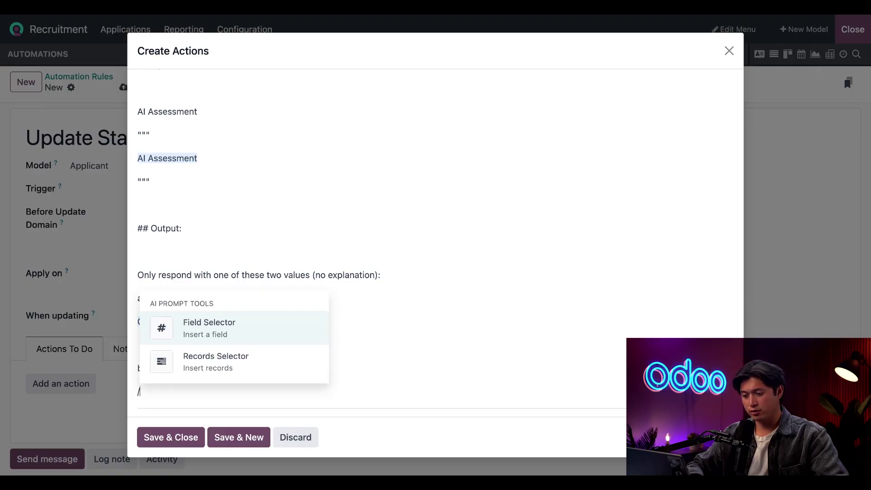
click(208, 361)
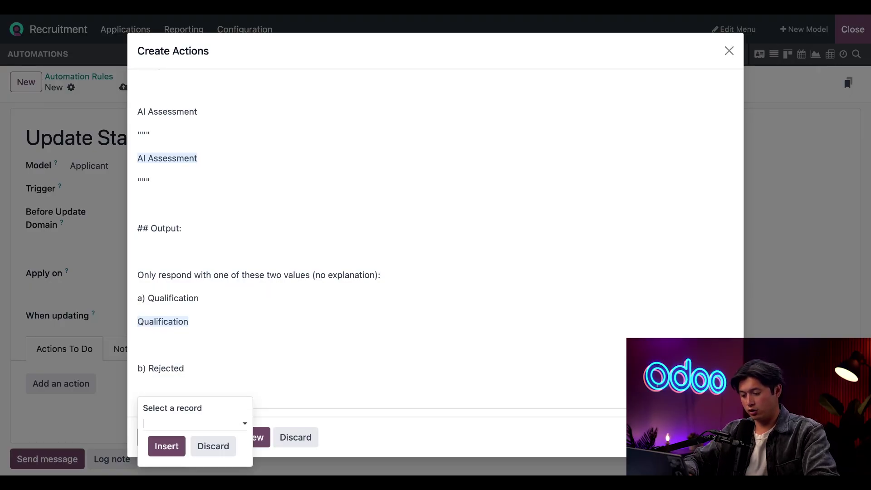
text(rej)
click(175, 444)
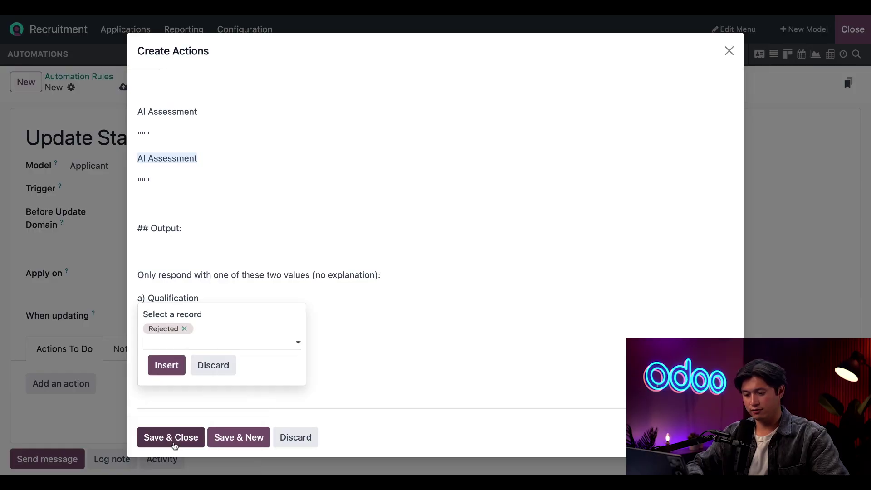
click(166, 366)
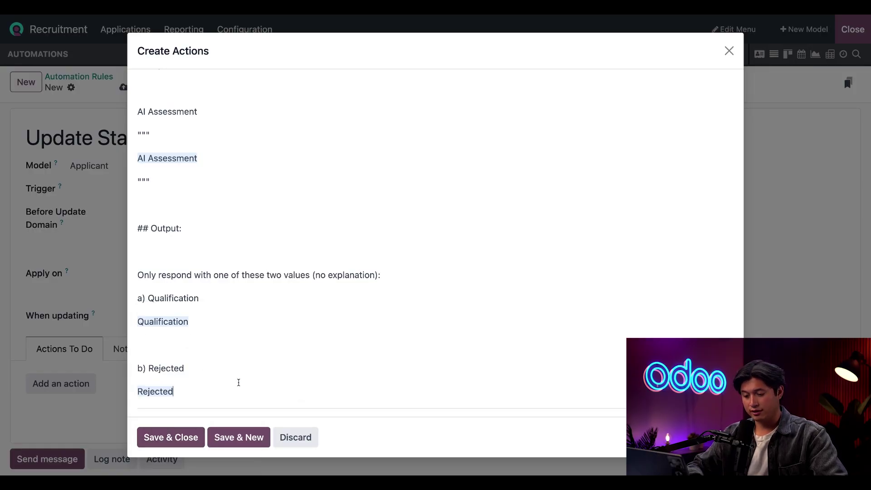
click(180, 437)
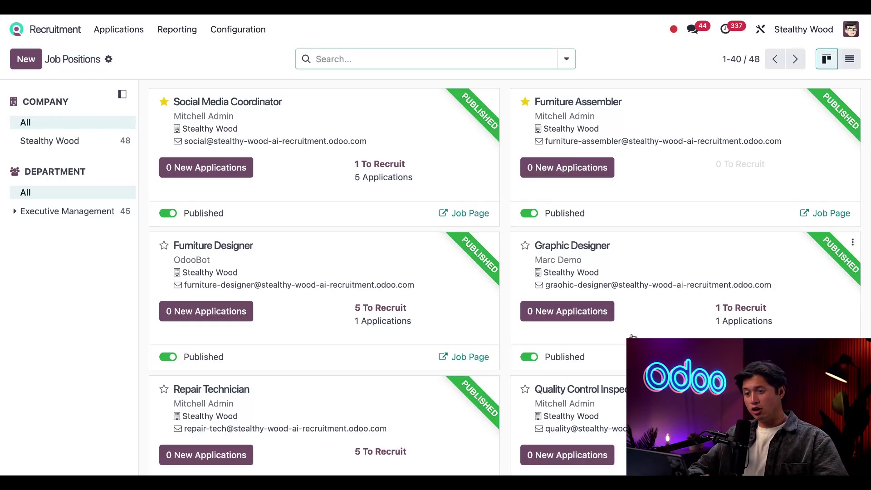
Step: Scroll to the Carpenter job card and open its website Job Page
scroll(591, 341, down, 3)
scroll(592, 341, down, 3)
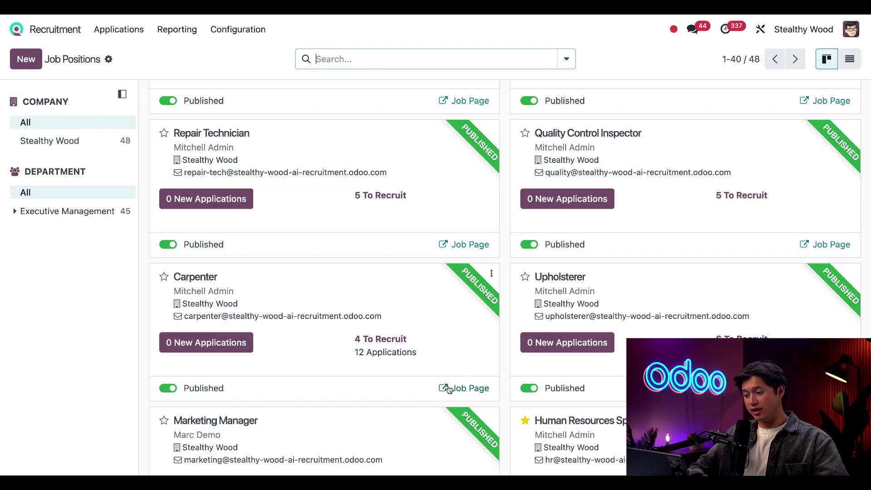
click(470, 389)
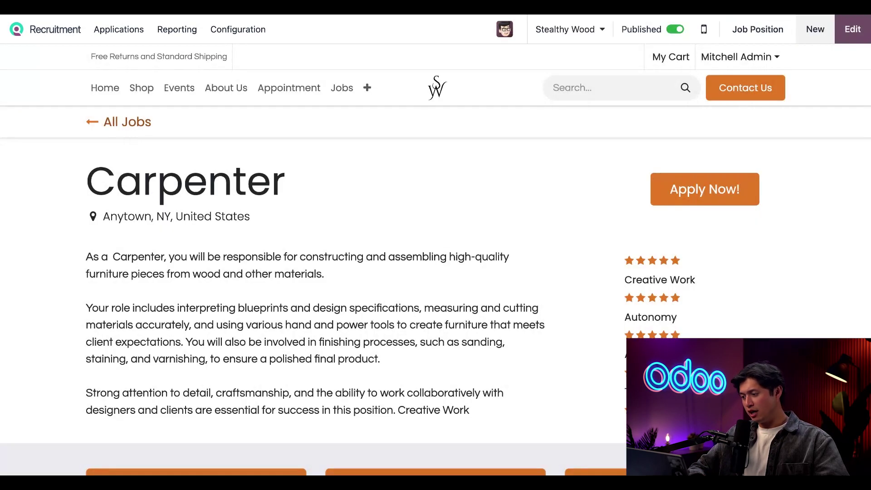
Step: Start a Carpenter application with the applicant's name, e-mail, phone and United States as country
click(695, 202)
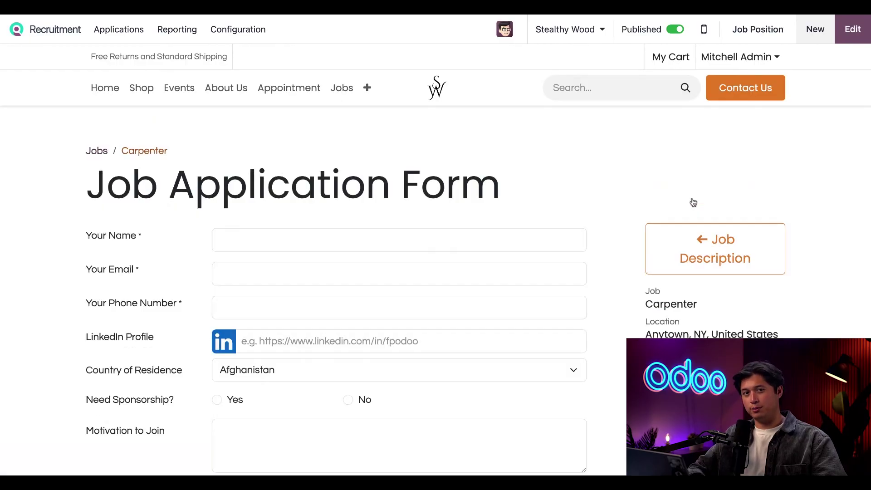
text(John Doe)
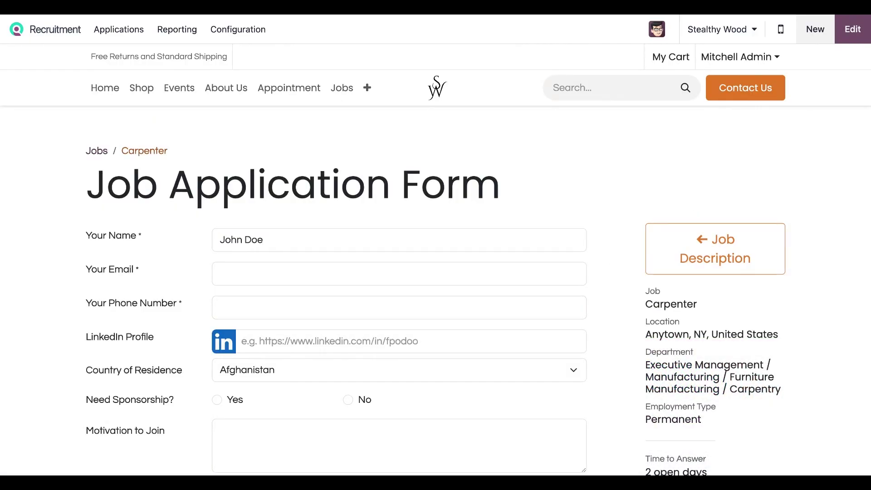
key(Tab)
text(jd@example.com)
key(Tab)
text(555-555-1234)
key(Tab)
key(Tab)
text(United States)
scroll(342, 397, down, 4)
Step: Answer No sponsorship, 'None' to the questions, cover letter 'I just need a job', attach resume, submit
key(Tab)
key(Right)
key(Tab)
text(No)
key(Tab)
text(None)
key(Tab)
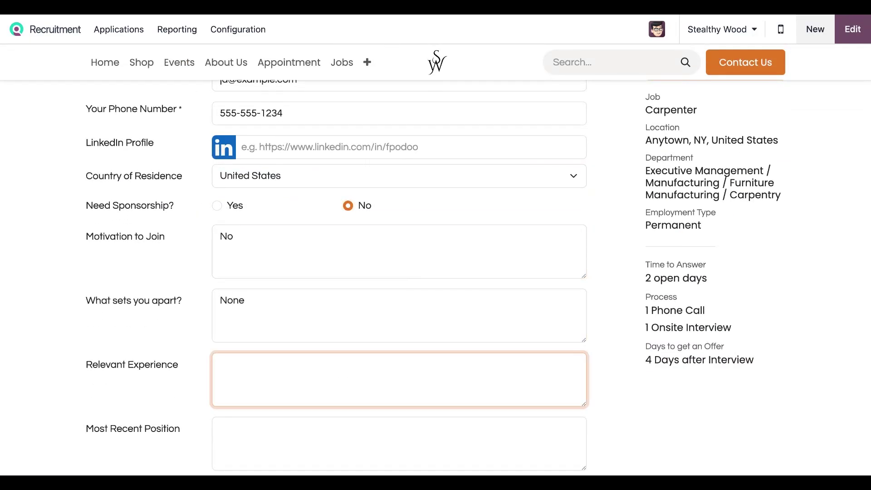
text(None	None	None)
key(Tab)
key(Tab)
text(None)
key(Tab)
text(I just need a job)
key(Tab)
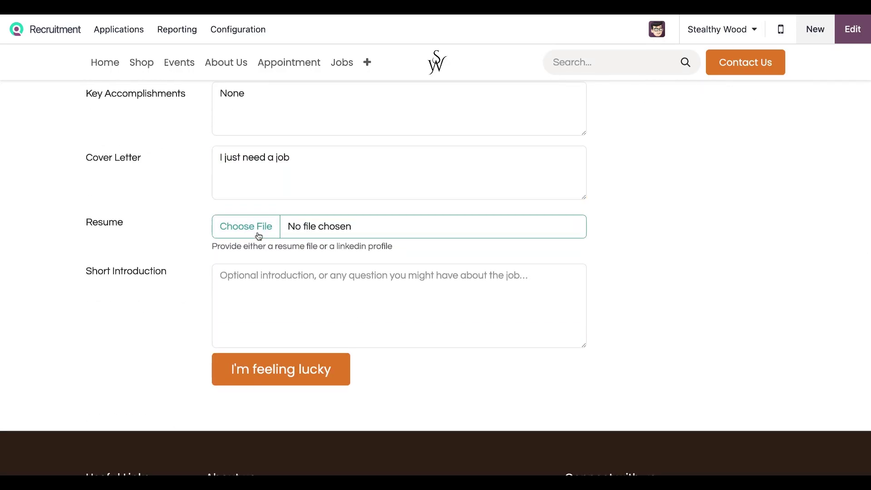
click(258, 234)
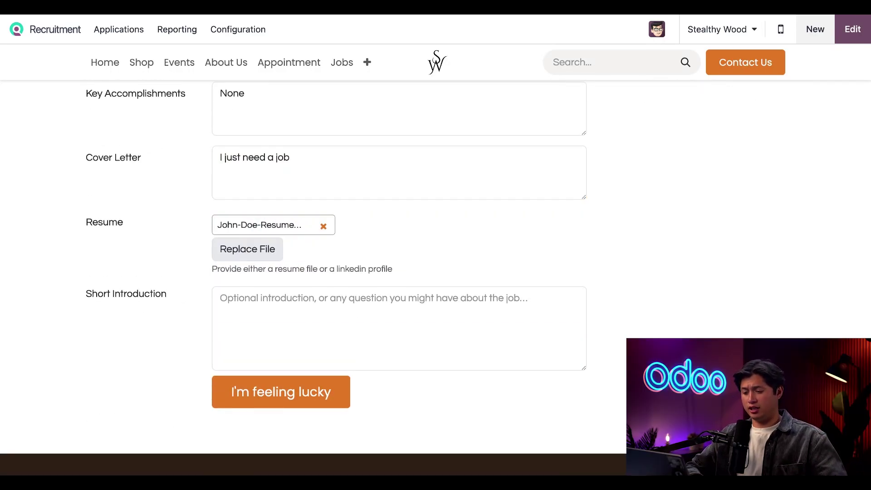
click(315, 402)
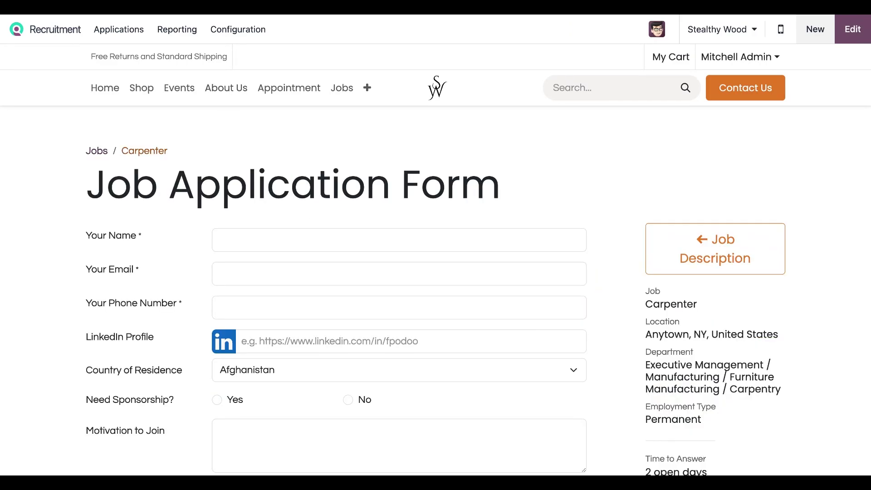
Step: Enter the second applicant's name, e-mail and phone, United States, and No to sponsorship
click(399, 240)
click(432, 276)
text(sr@example.com)
click(327, 308)
text(555-123-5555)
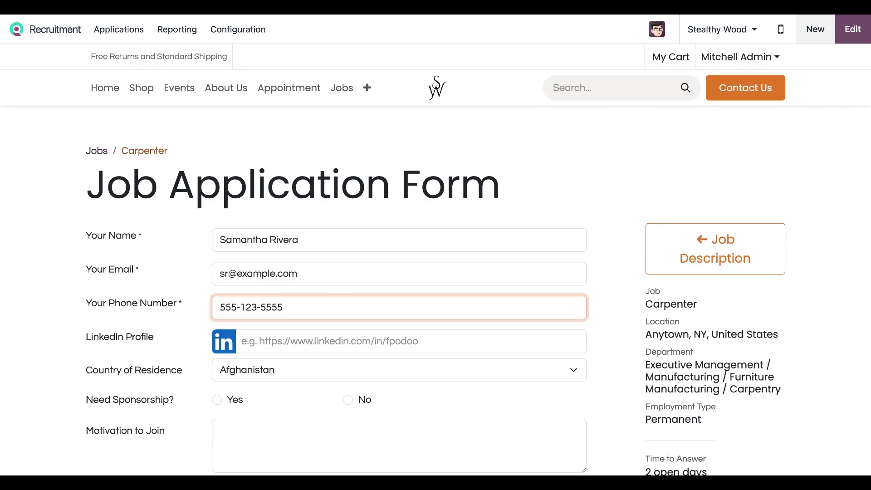
scroll(424, 222, down, 3)
click(424, 222)
text(United States)
key(Tab)
key(Right)
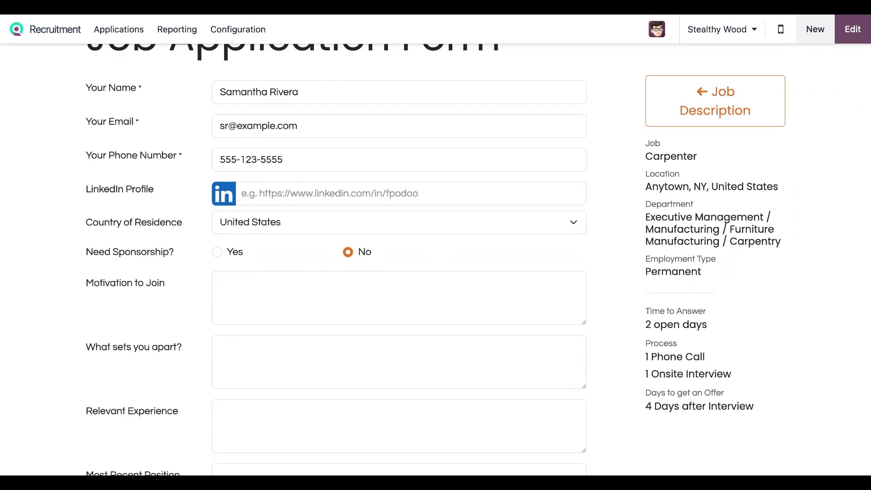
Step: Write detailed motivation, what-sets-you-apart and relevant-experience answers, including the carpentry degree
key(Tab)
text(I am a passionate and skilled carpenter eager to contribute my expertise to create exceptional, lasting pieces while continuing to grow within a team of dedicated craftsmen.)
key(Tab)
text(punctual, and committed to delivering high-quality pieces that exceed client expectations. My combination of technical knowledge and artistic vision makes me)
scroll(399, 272, down, 6)
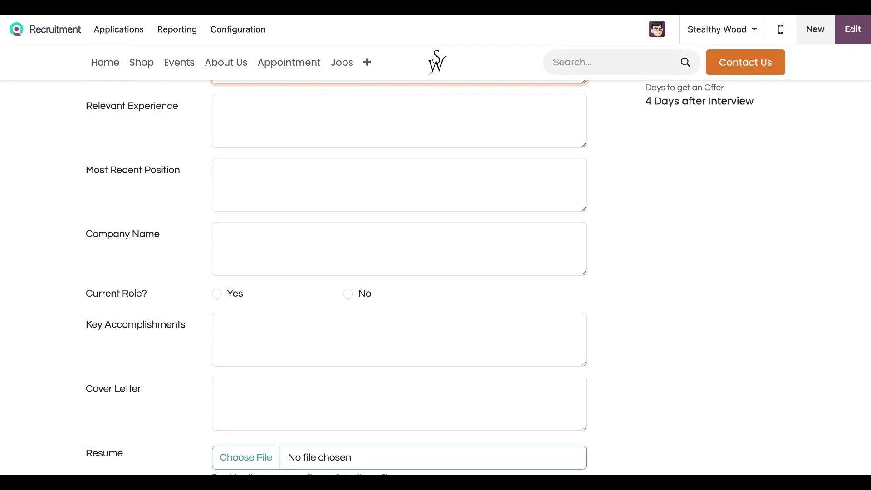
key(Tab)
text(I hold an Associate Degree in Carpentry & Woodworking Technology from Hudson Valley Community College in Troy, NY. I have hands-on experience working with Woodworks Studio, and completed an internship at Ethan Allen, where i refined my skills in custom furniture and fine woodworking.)
Step: Give Master Carpenter at Maple & Grain Furniture Co. as current role, plus key accomplishments
key(Tab)
text(Master Carpenter)
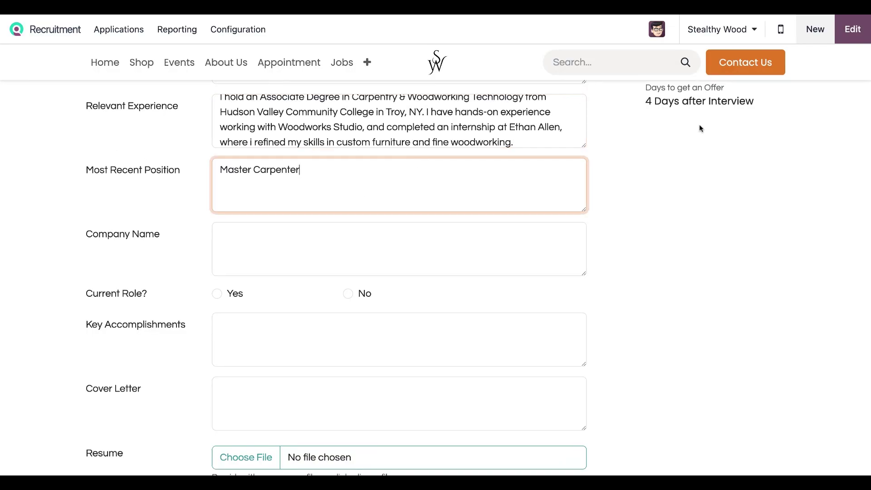
key(Tab)
text(Maple & Grain Furniture Co. – Albany, NY)
key(Tab)
key(space)
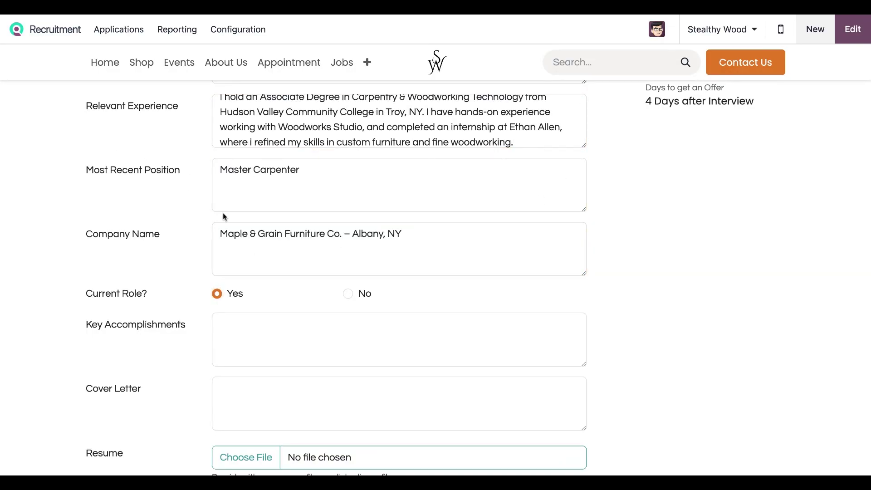
key(Tab)
text(professional growth.  OSHA certified for the 30-Hour Construction Safety & Health program, ensuring a safe and efficient work practices.)
Step: Write the full cover letter and submit the strong application
scroll(164, 166, down, 6)
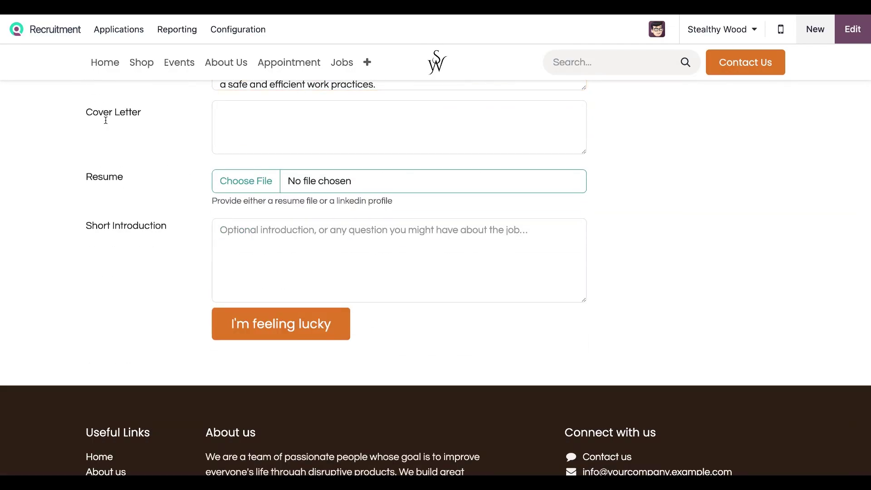
key(Tab)
text(skills, and passion for high-quality woodworking to your team. Thank you for considering my application—I look forward to the possibility of contributing to Stealthy Wood.)
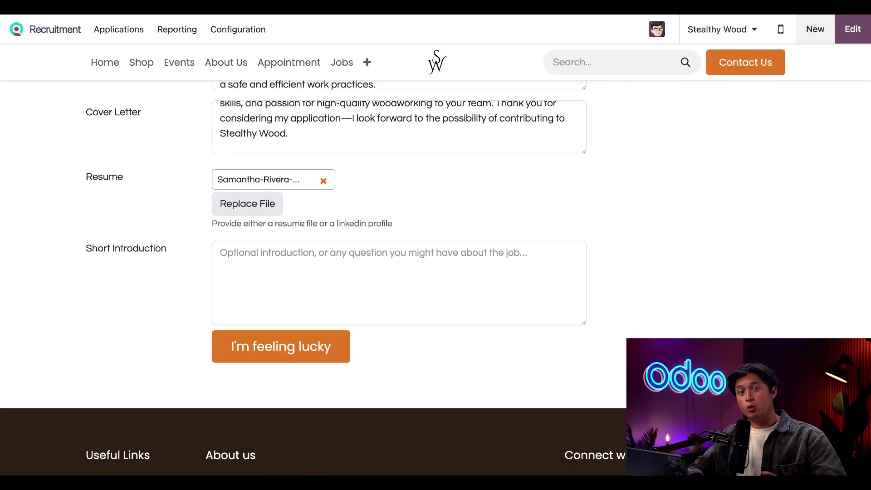
click(303, 347)
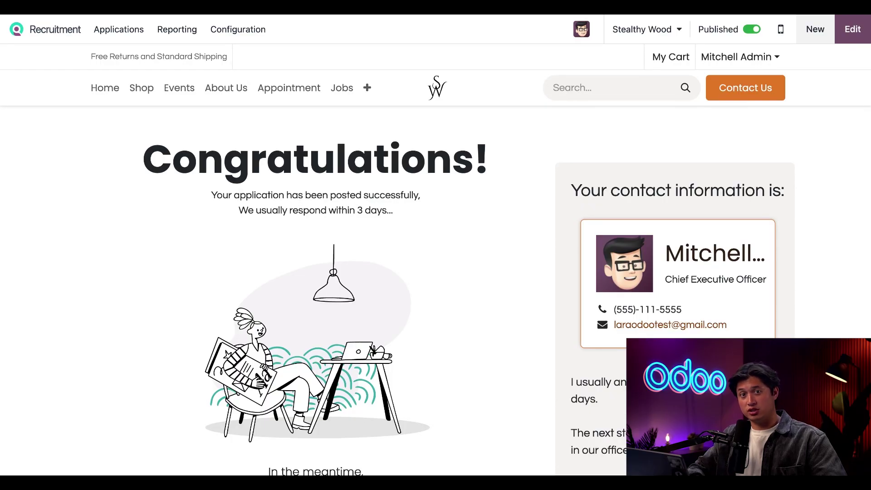
Step: Open the Carpenter job's applications from Applications grouped by job position
click(118, 30)
click(153, 55)
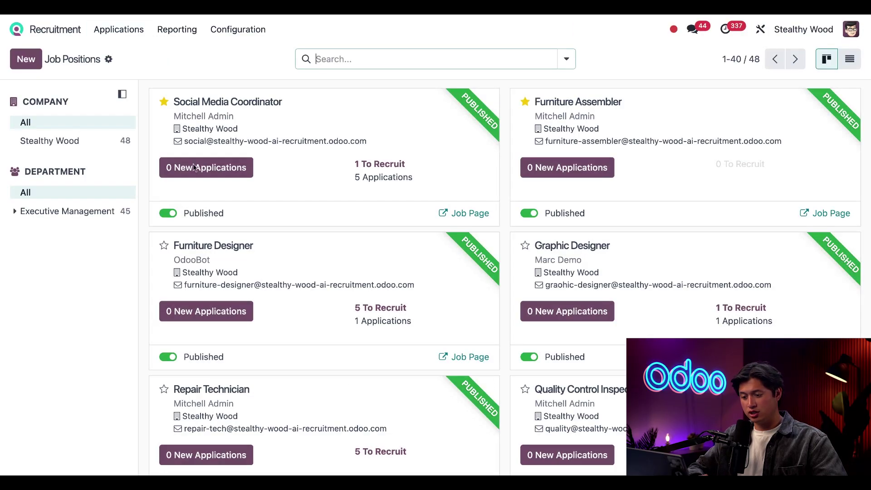
scroll(356, 394, down, 7)
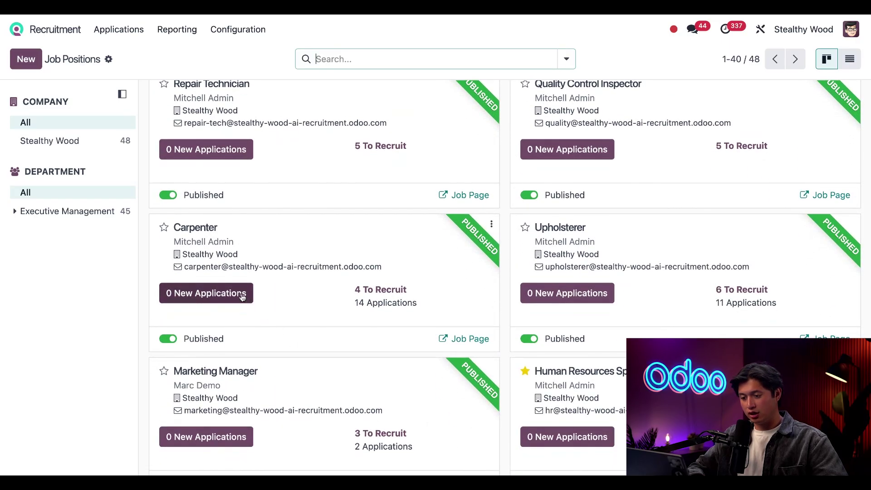
click(242, 298)
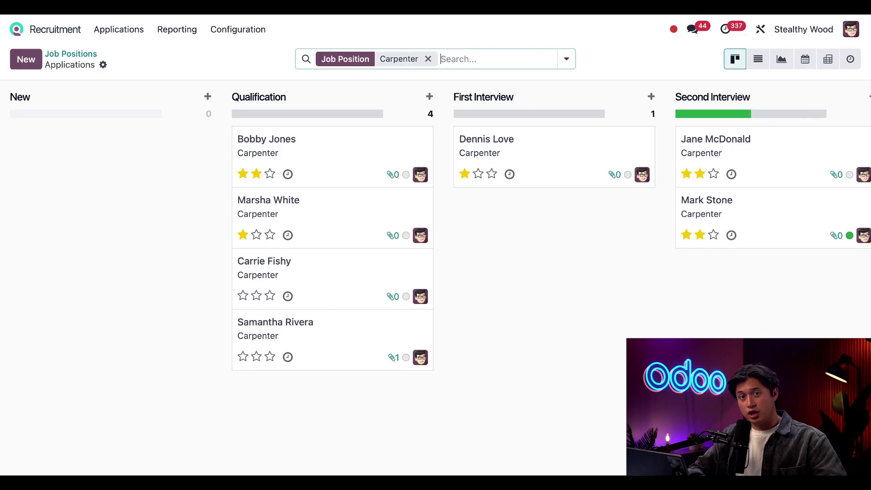
Step: Check the rejected applicant's 0% AI assessment, then return to the Carpenter board
scroll(731, 170, right, 10)
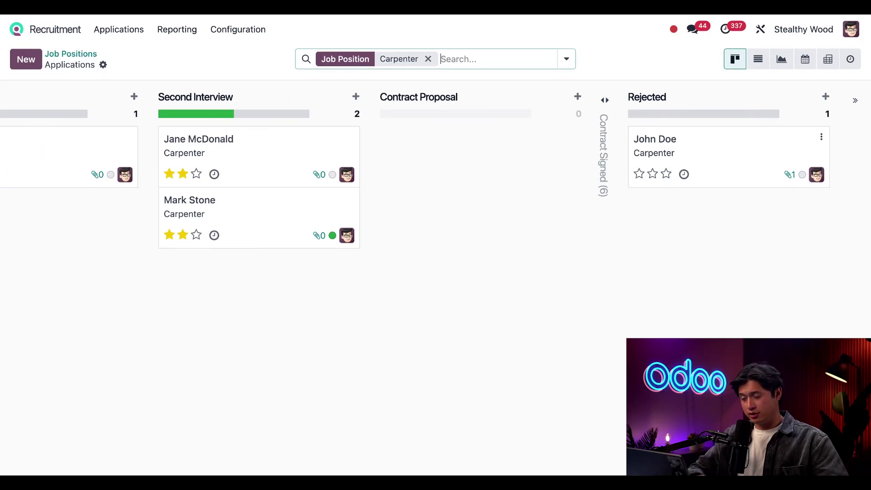
click(731, 170)
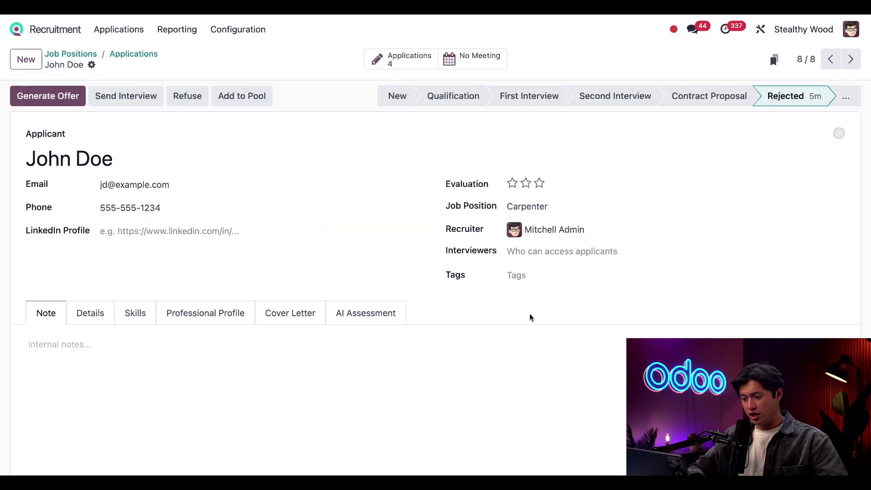
click(361, 314)
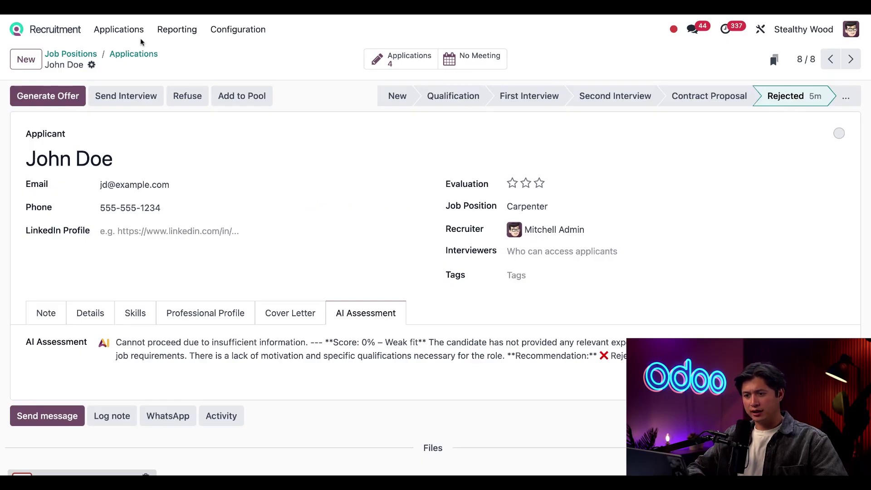
click(134, 54)
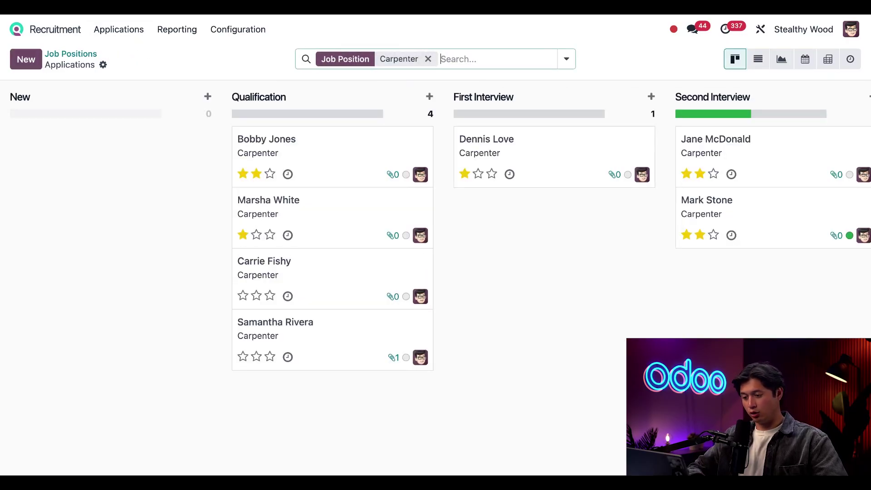
Step: Open the Qualification-stage Carpenter applicant to review its 90% Strong fit, Proceed assessment
click(345, 339)
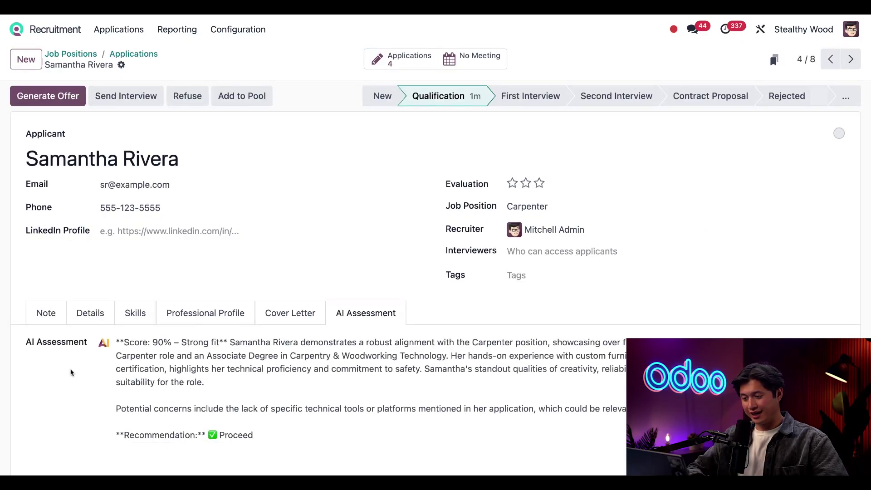
scroll(70, 372, down, 2)
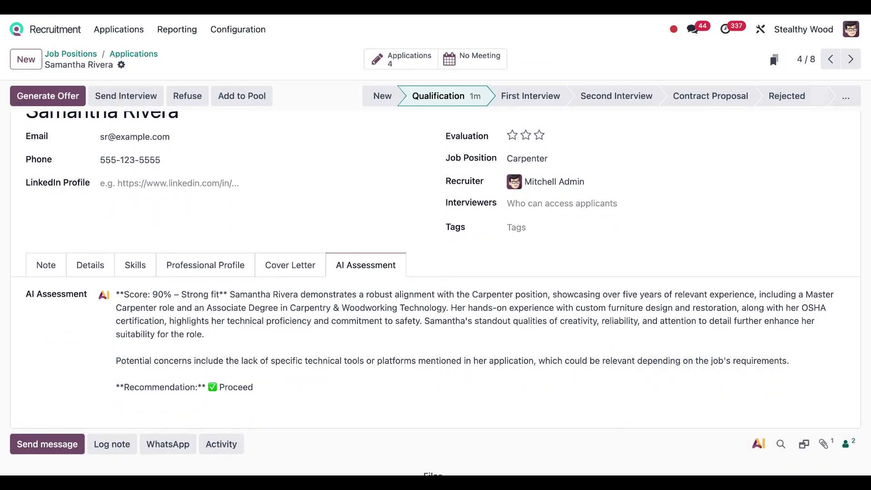